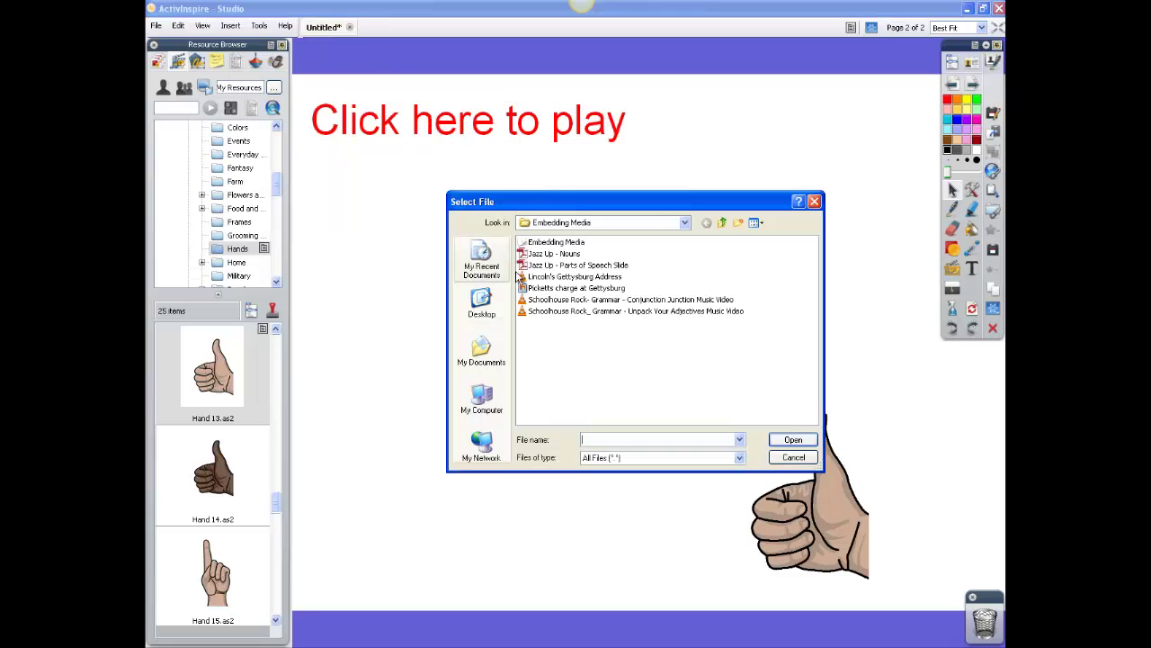
Step: Insert the Schoolhouse Rock- Grammar - Conjunction Junction Music Video as a text link, stored externally with autoplay
click(576, 300)
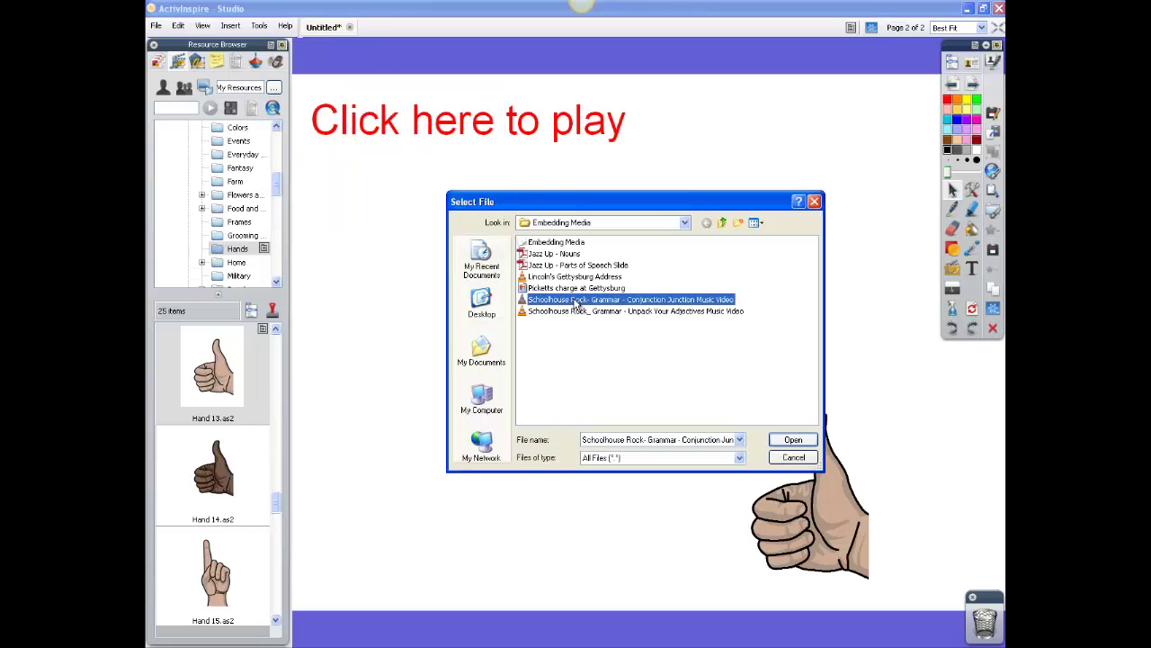
click(793, 440)
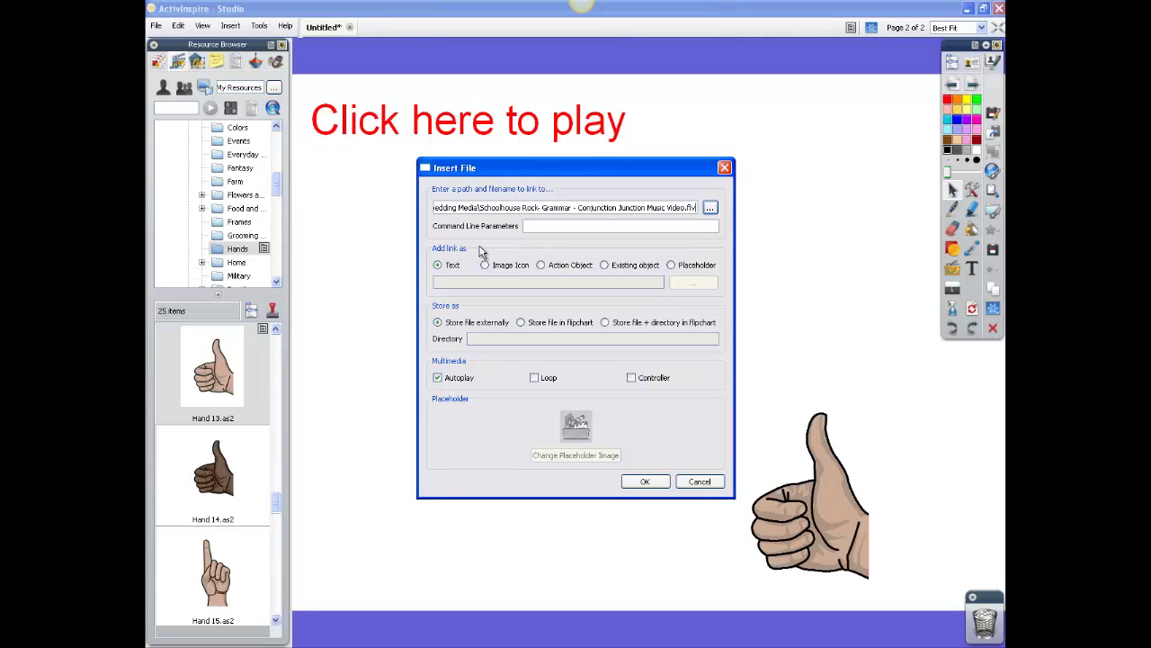
drag(493, 178, 409, 174)
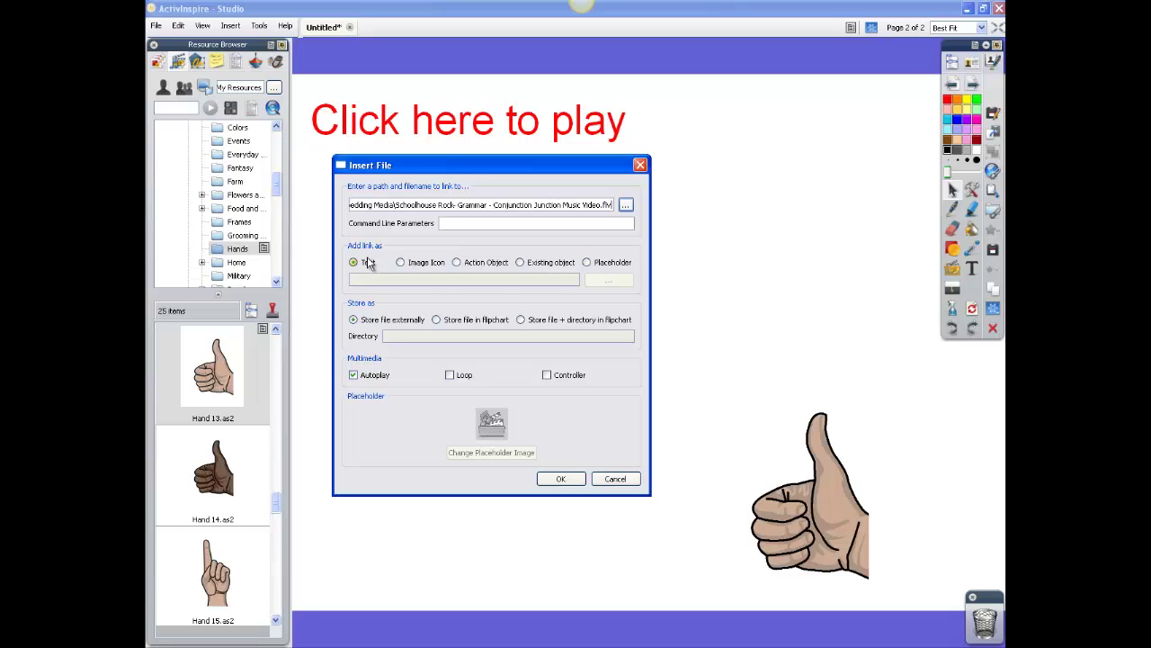
click(560, 479)
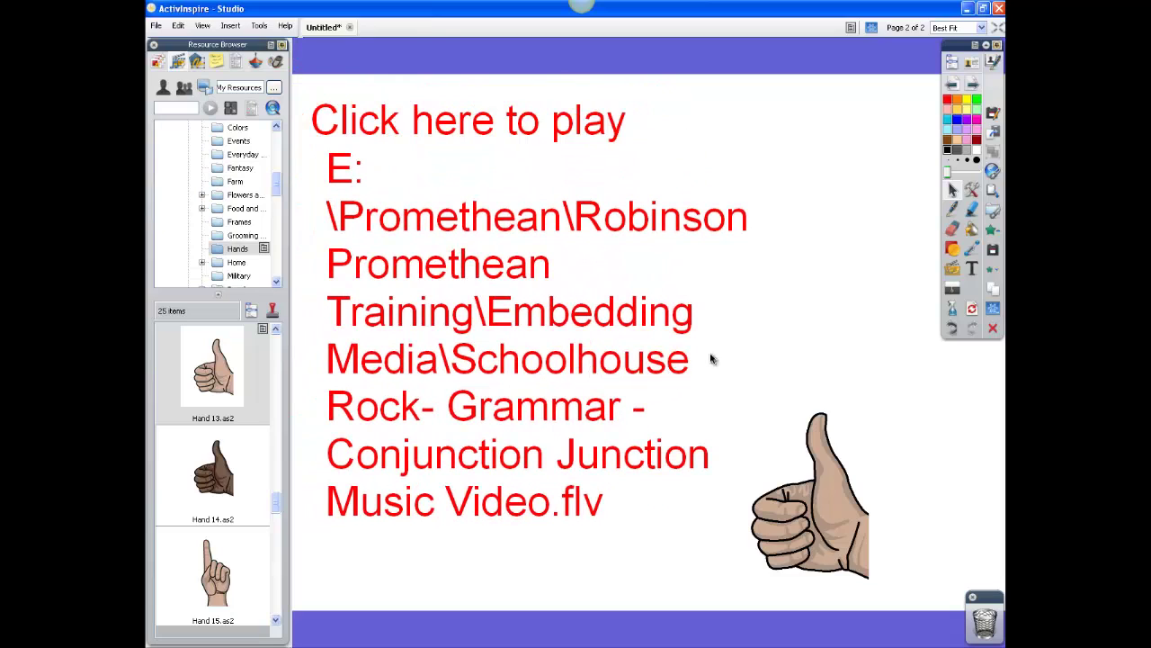
Step: Widen the video's text link and move it down to clear the "Click here to play" text
click(725, 236)
drag(748, 334, 934, 333)
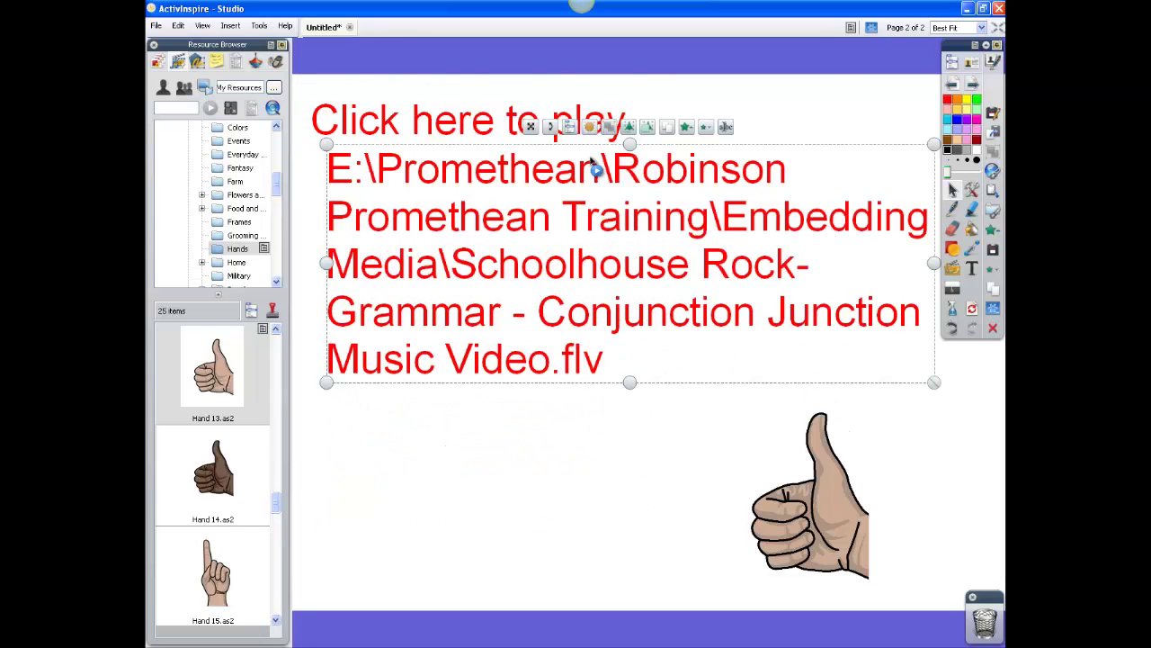
drag(527, 127, 516, 185)
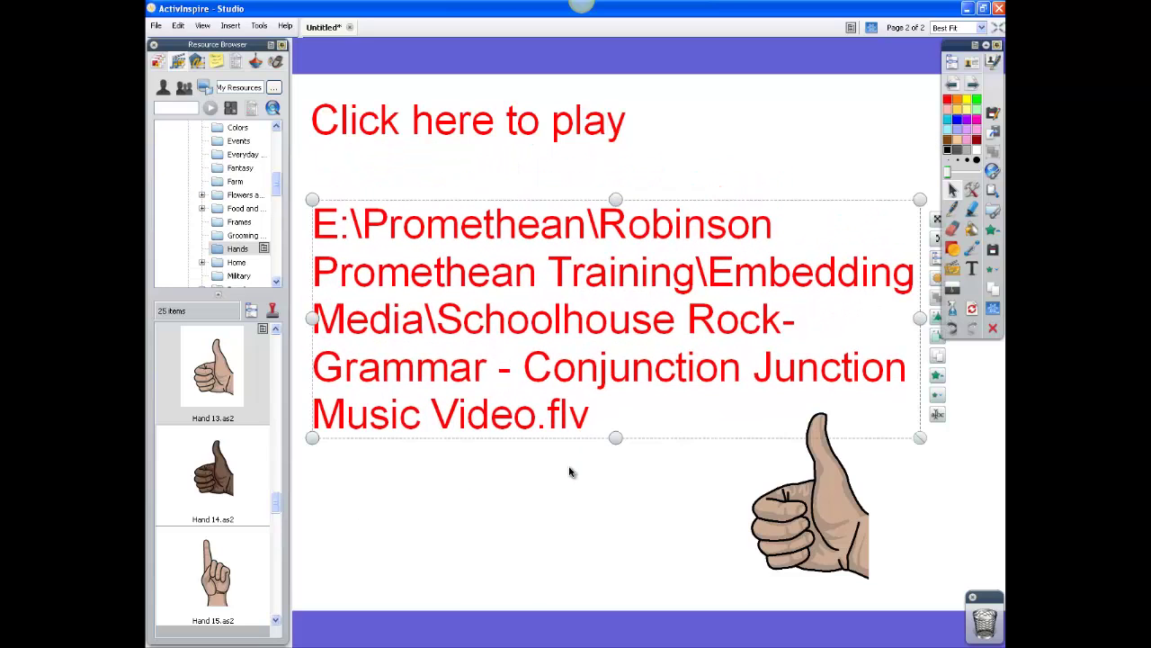
Step: Test the video from its text link, close the player and delete the link from the page
click(581, 429)
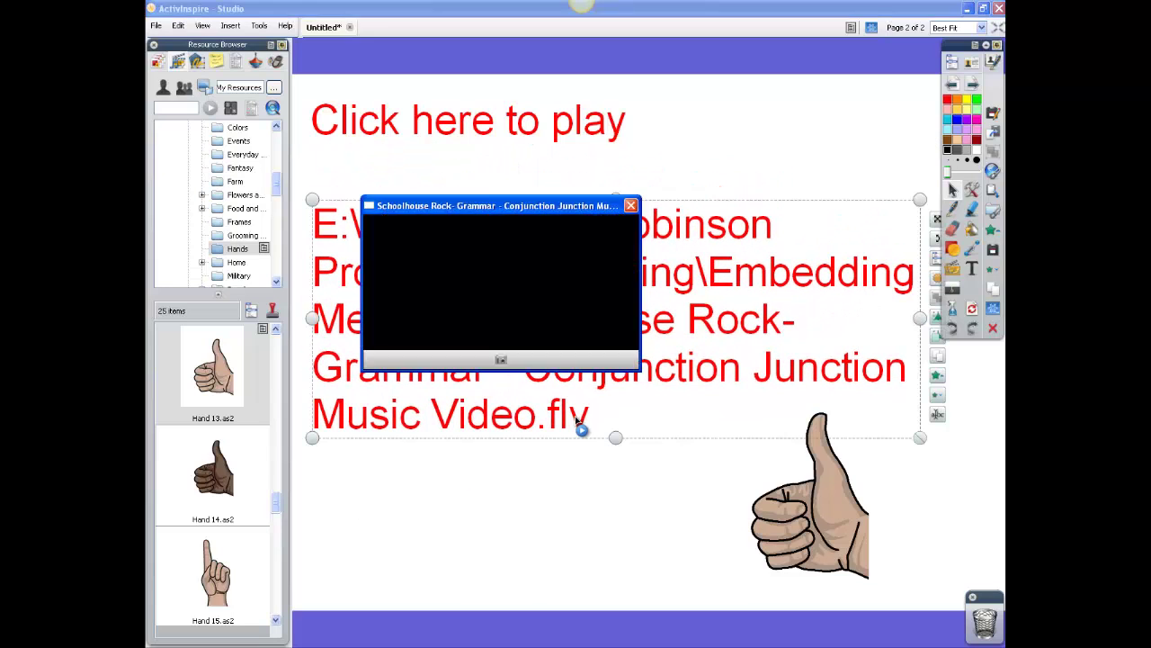
click(632, 206)
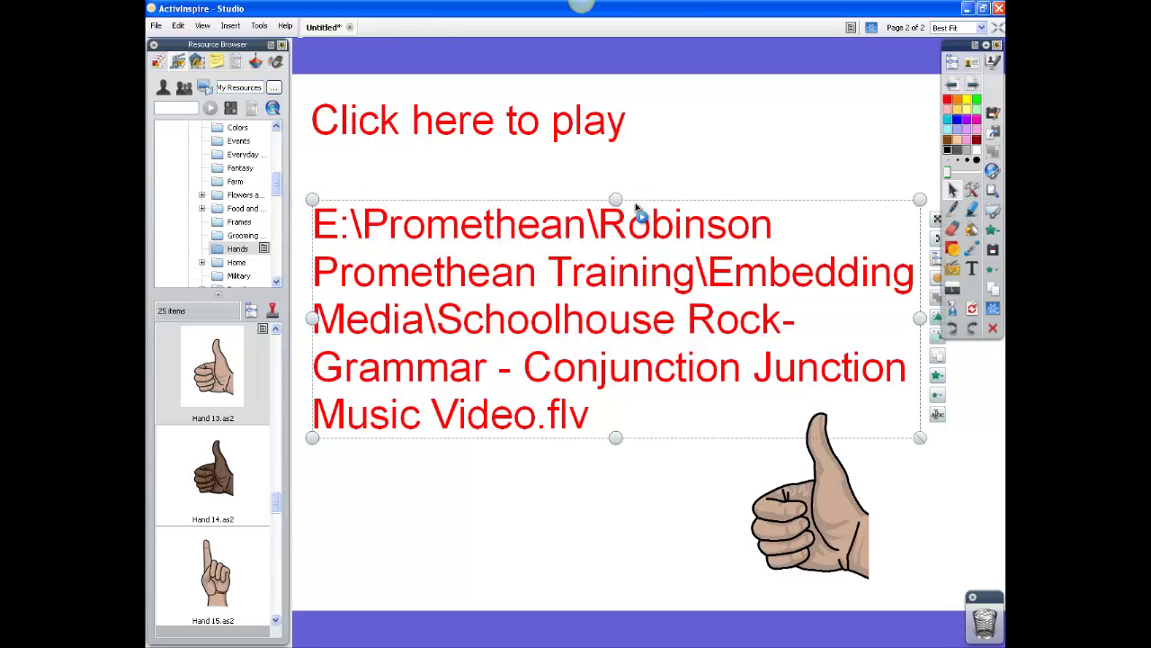
click(983, 623)
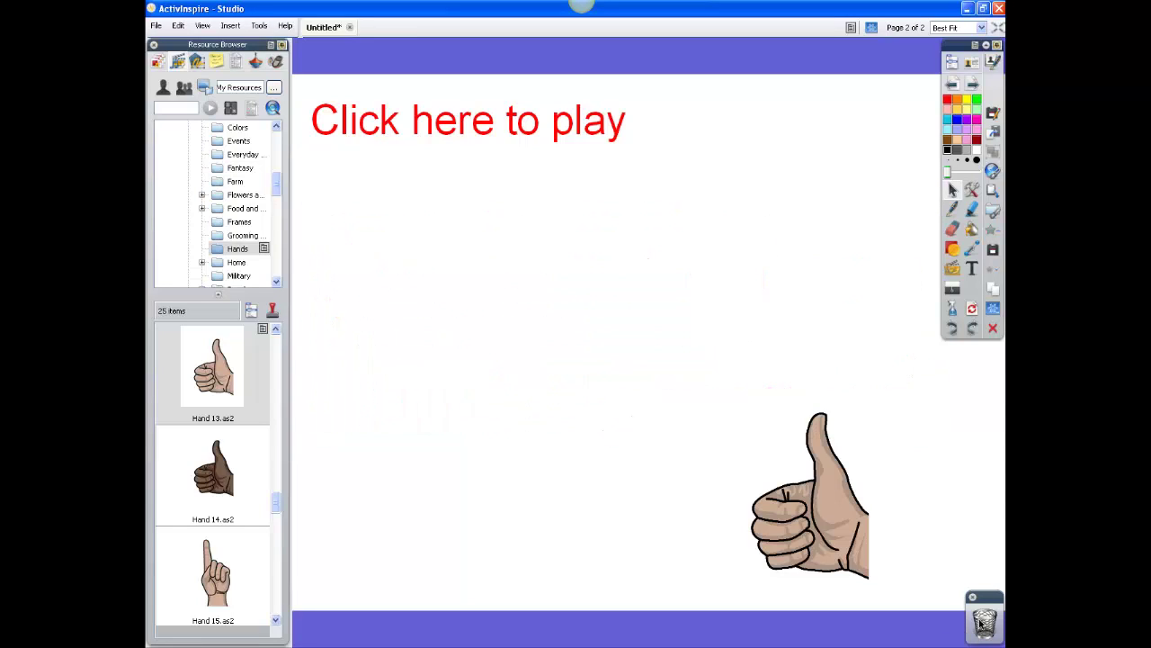
Step: Insert the Conjunction Junction video as an image icon link, stored in the flipchart with the controller enabled
click(232, 26)
mouse_move(297, 102)
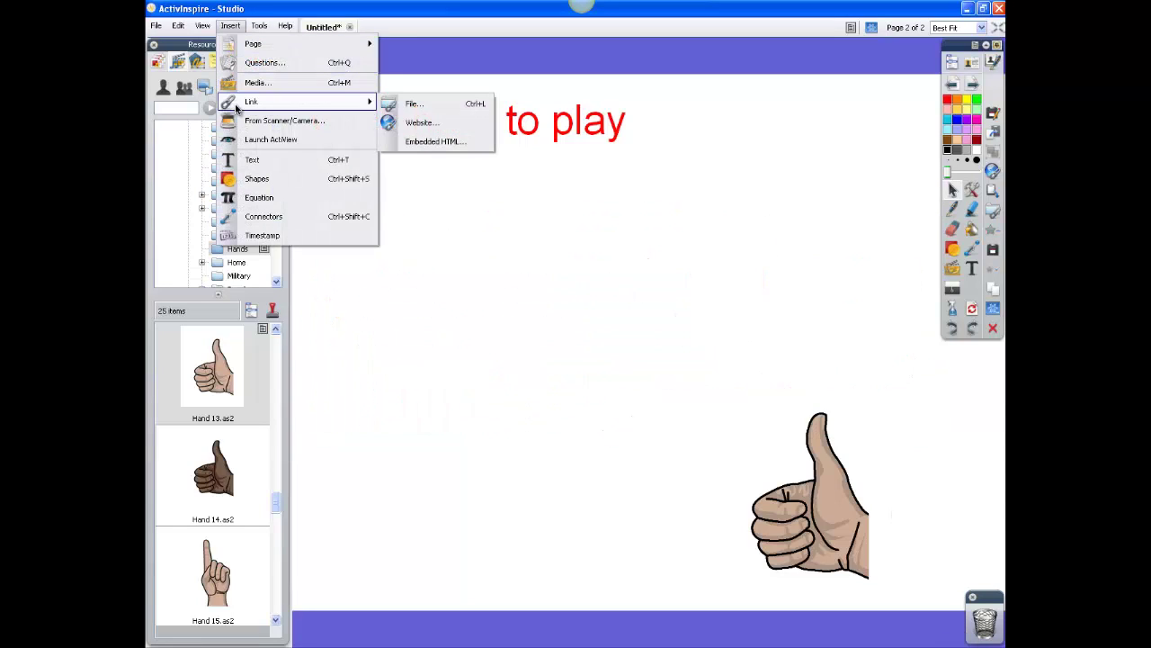
click(409, 105)
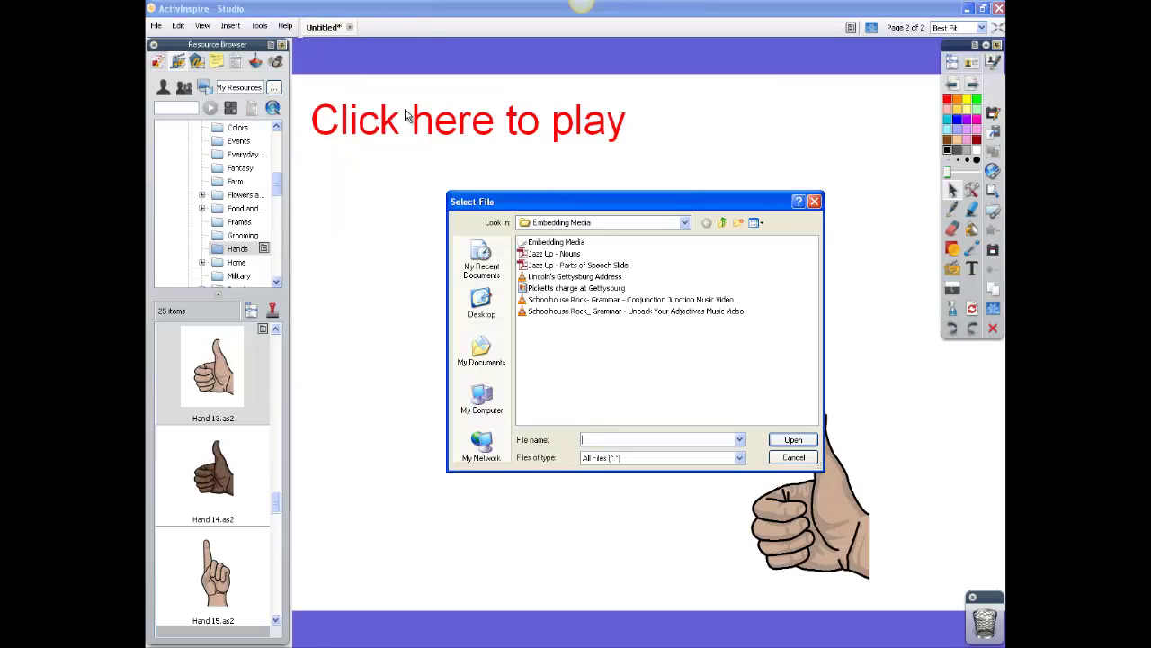
click(581, 300)
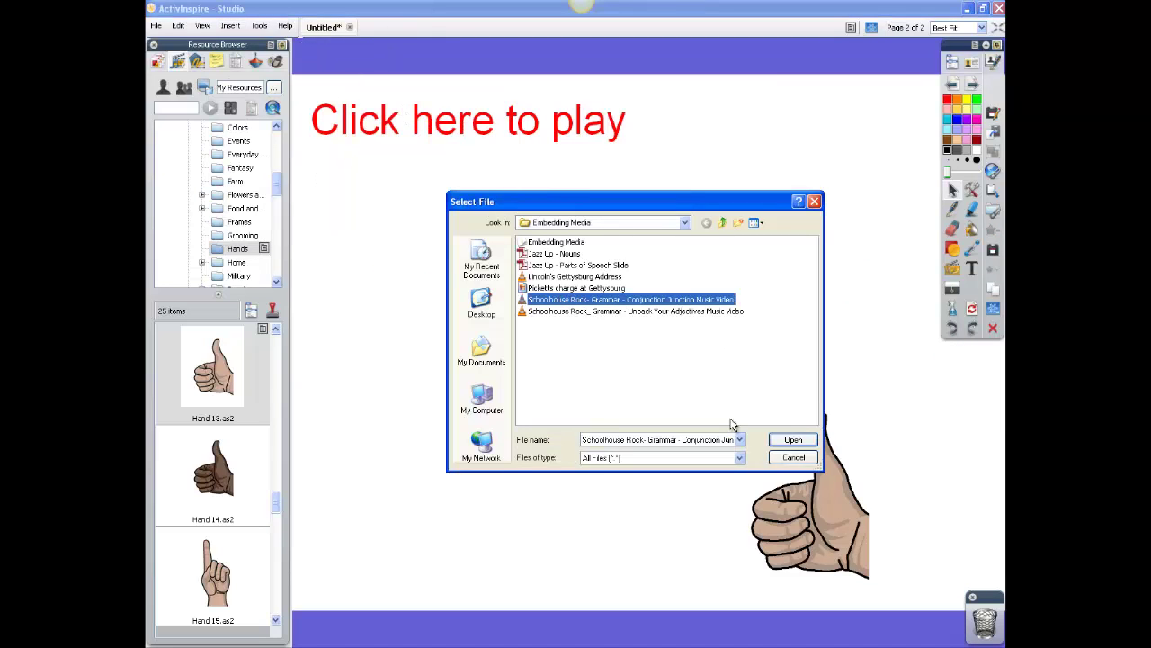
click(789, 440)
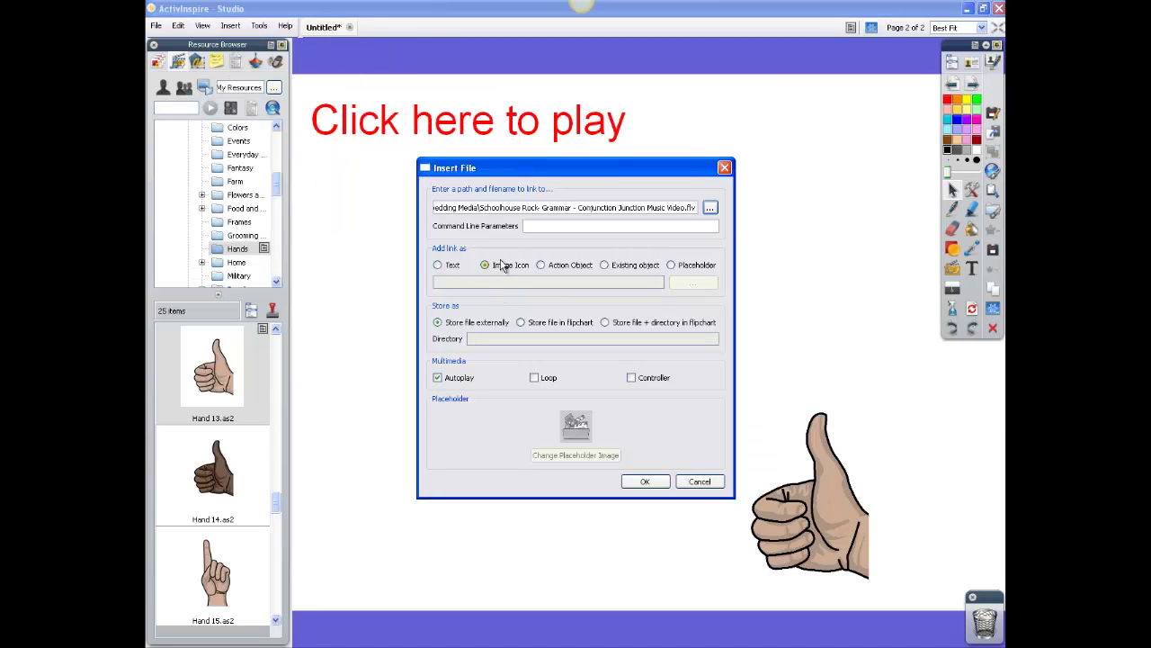
drag(550, 168, 458, 164)
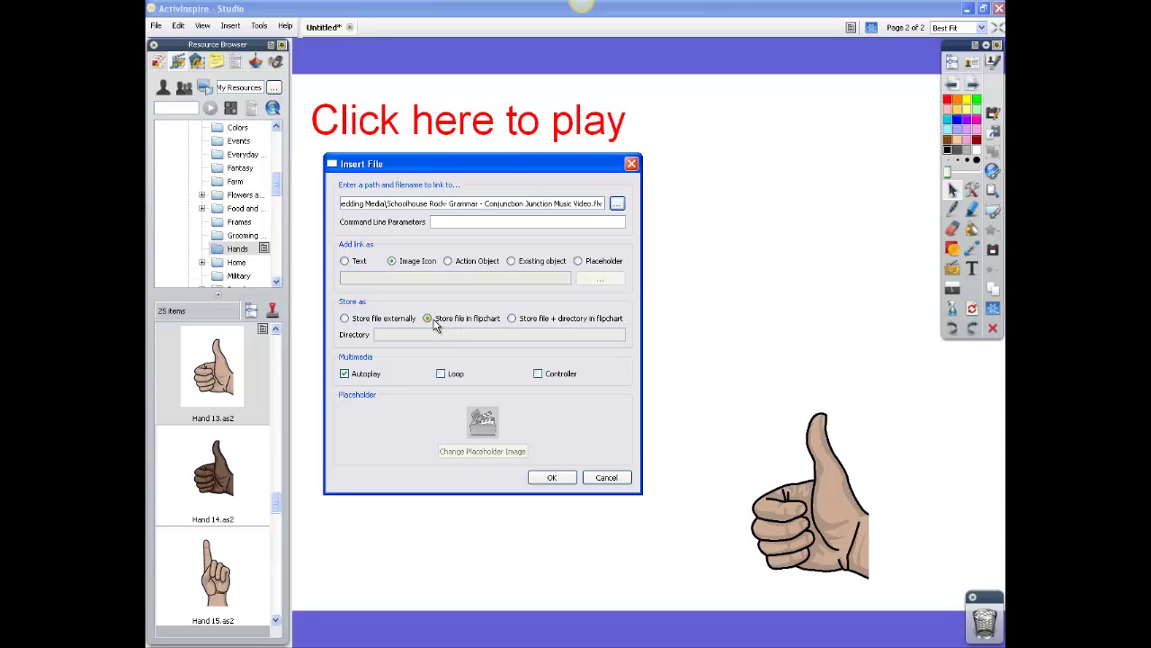
click(374, 378)
click(567, 478)
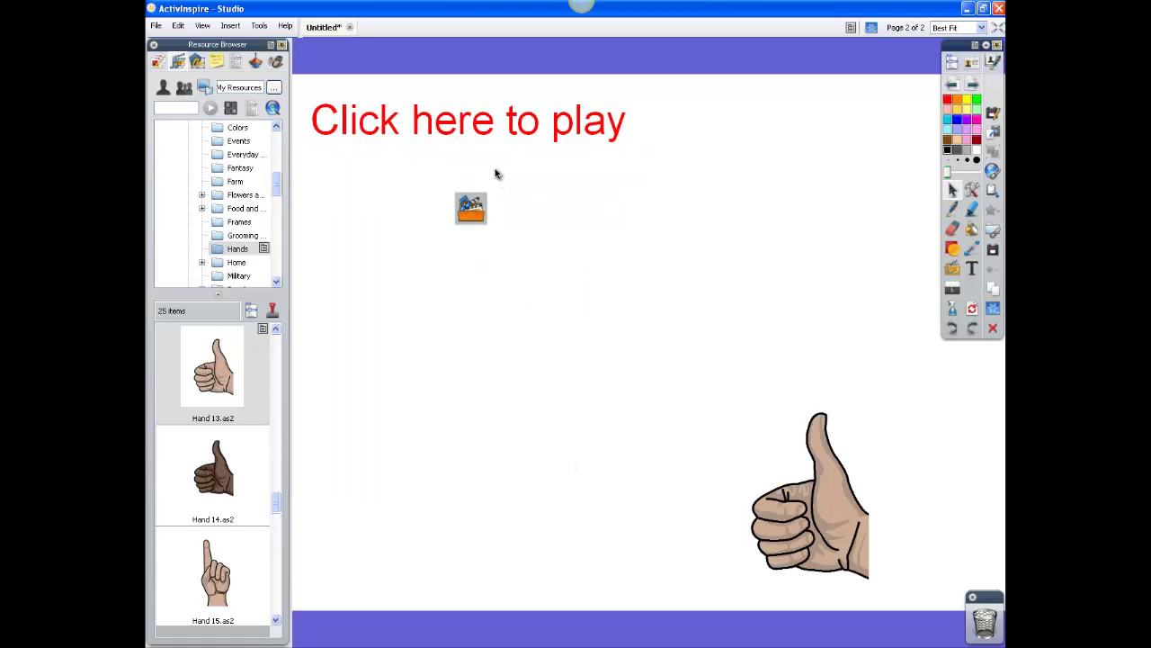
Step: Enlarge the media icon and place it beneath the "Click here to play" text
drag(497, 170, 559, 296)
drag(506, 253, 409, 277)
Step: Test the video from the media icon, close the player and remove the icon from the page
click(409, 279)
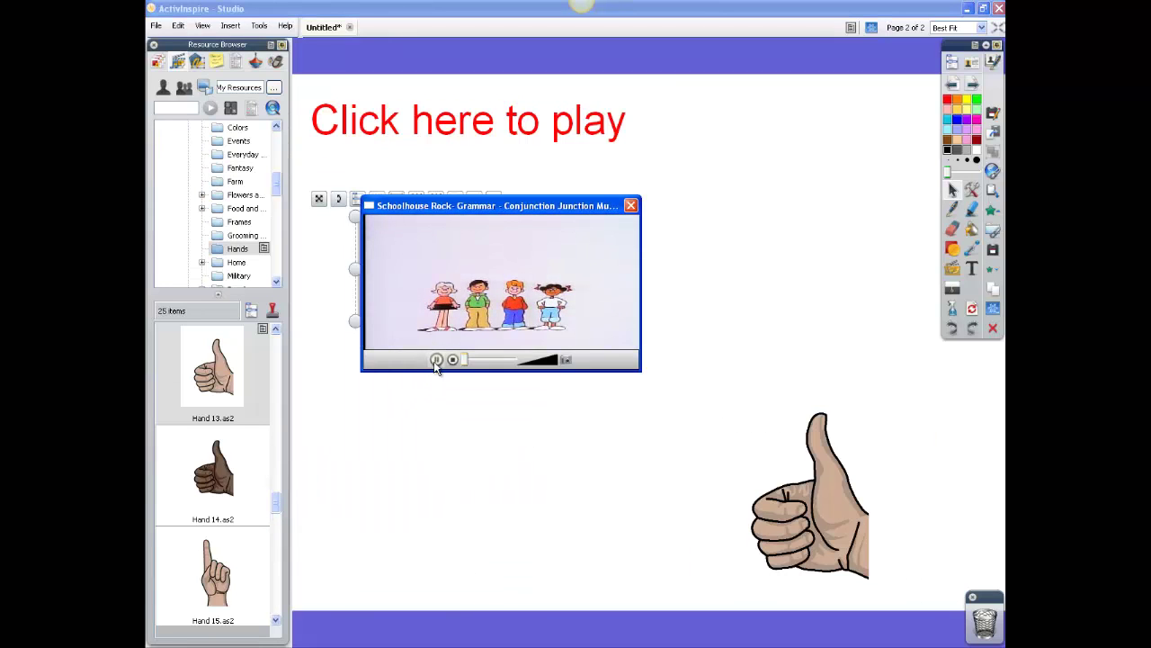
click(632, 206)
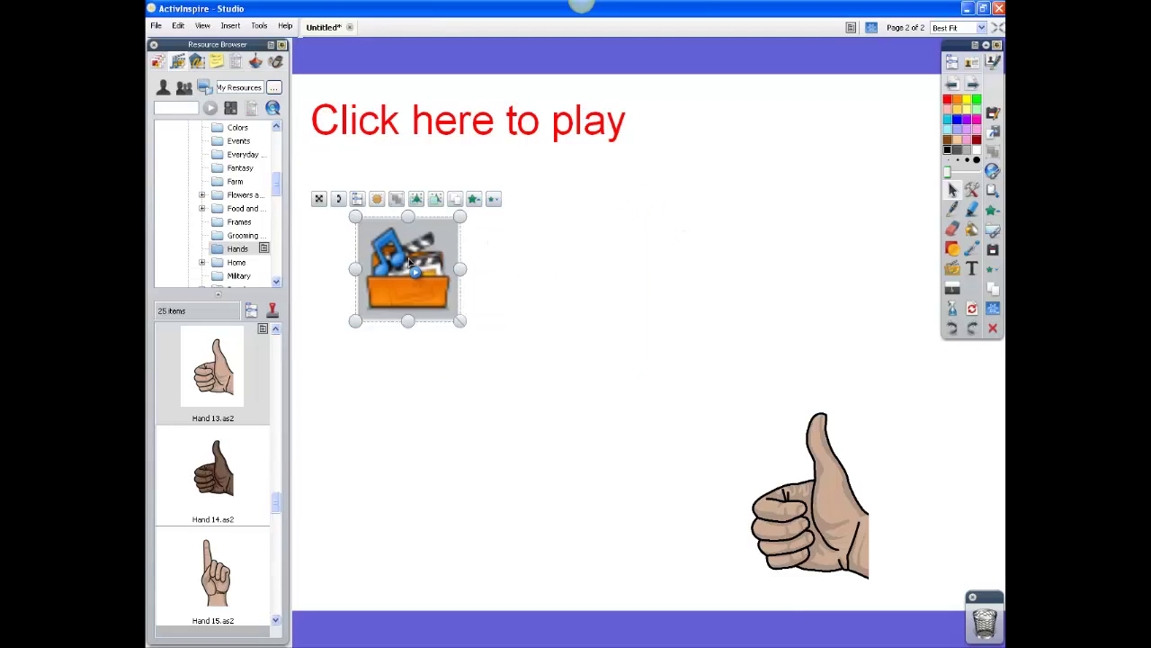
key(ctrl+z)
key(ctrl+z)
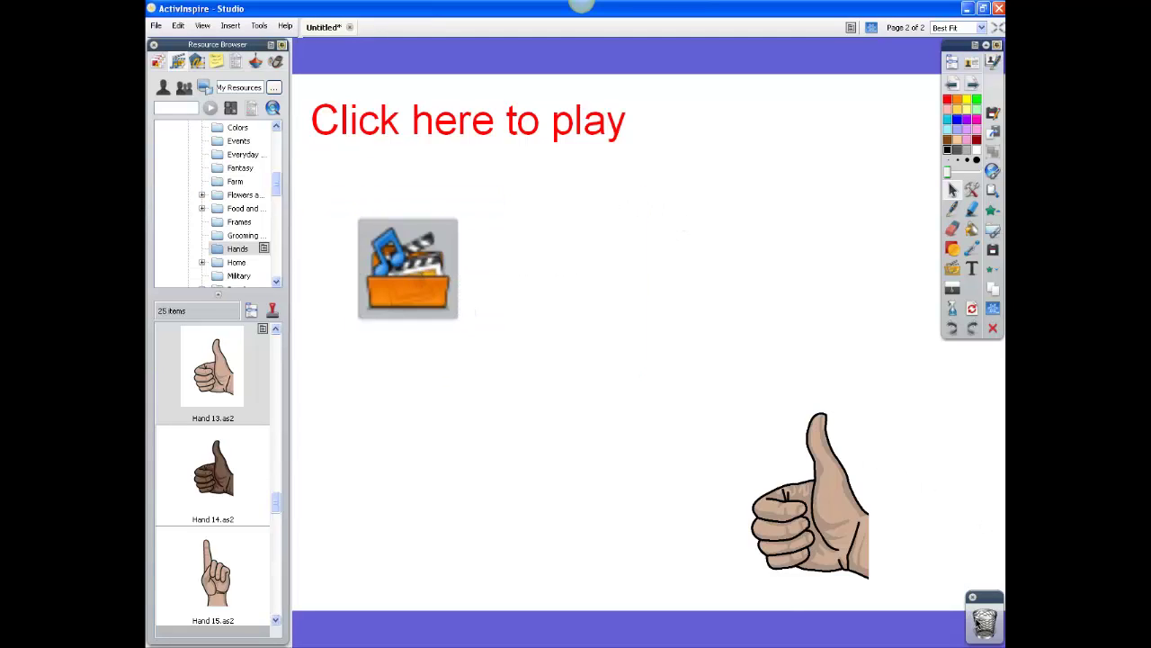
Step: Insert a file link to the Conjunction Junction music video as an action object
click(230, 25)
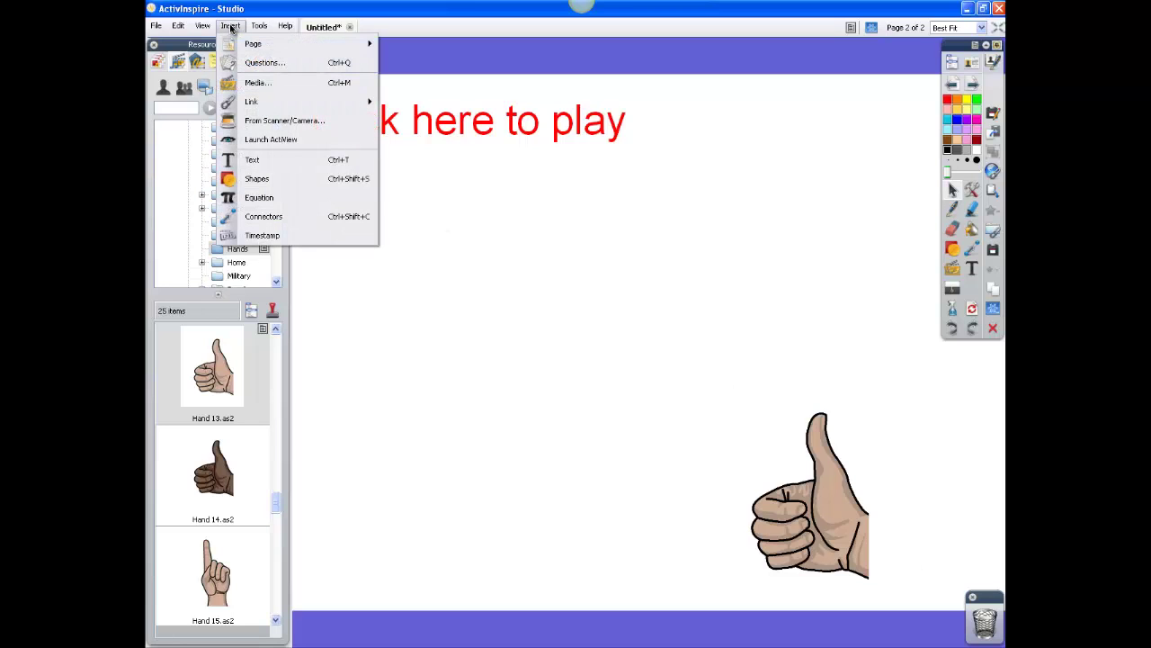
mouse_move(360, 102)
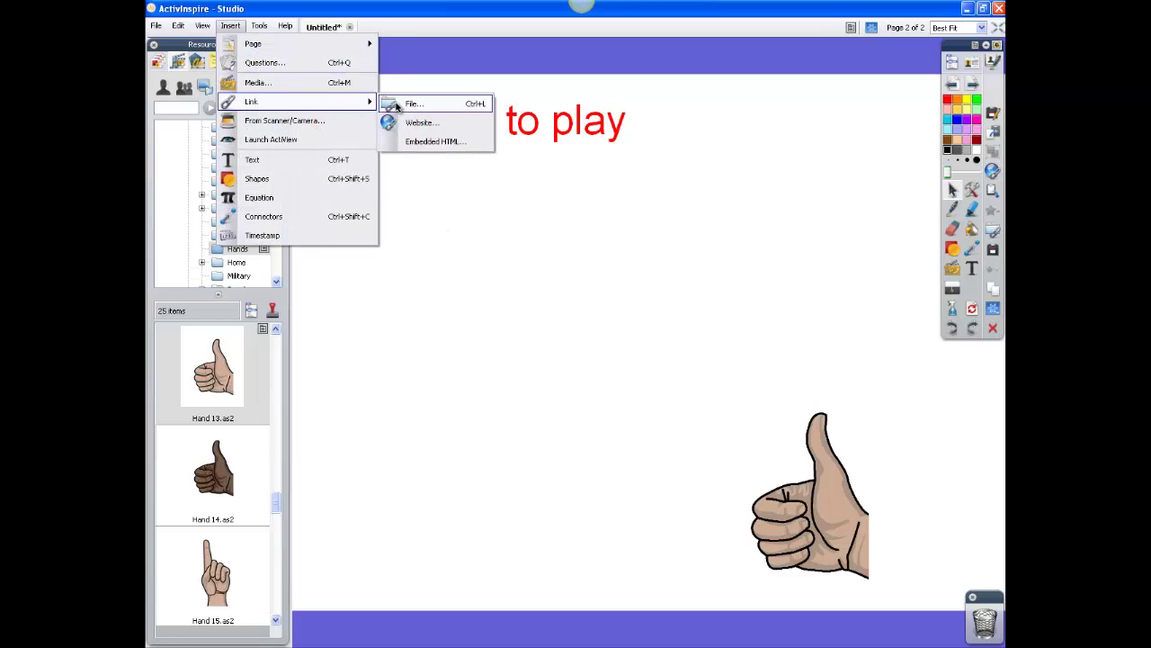
click(399, 106)
click(547, 300)
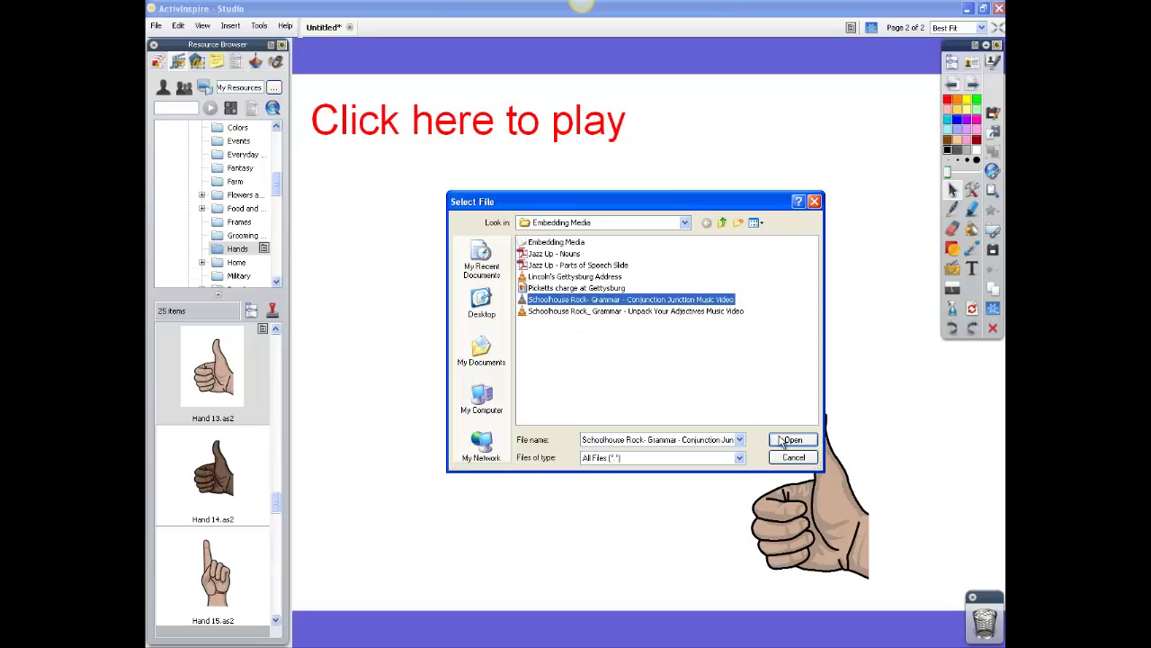
click(800, 445)
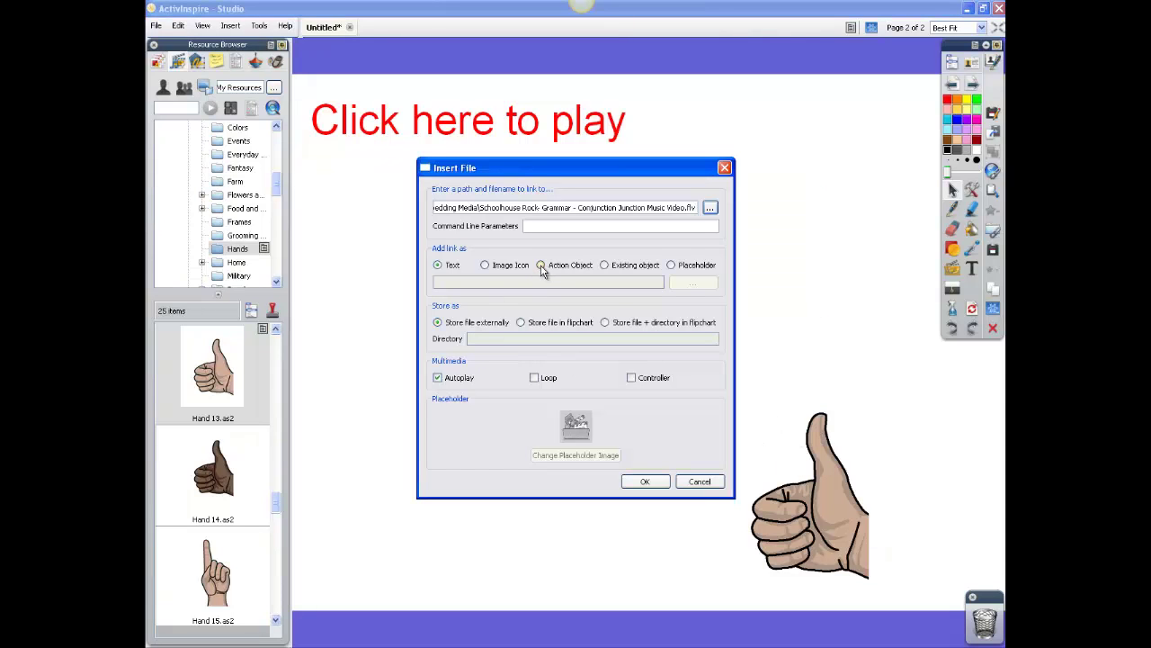
click(542, 265)
click(640, 483)
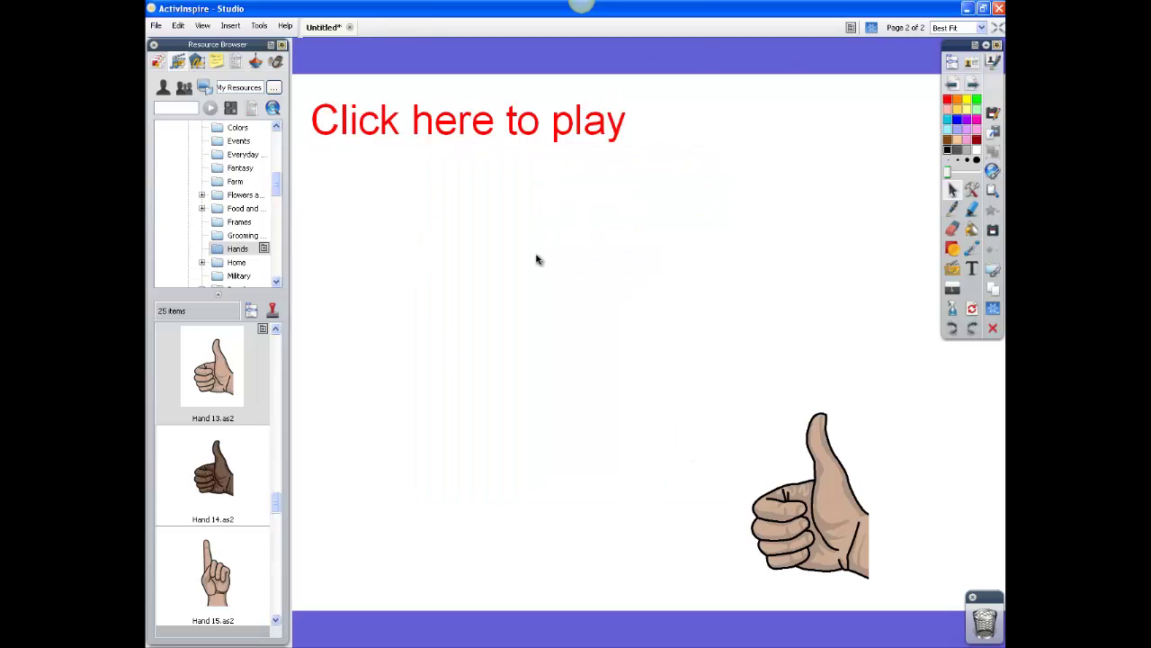
Step: Turn on design mode and move the action object's rectangle onto the word "play"
click(871, 28)
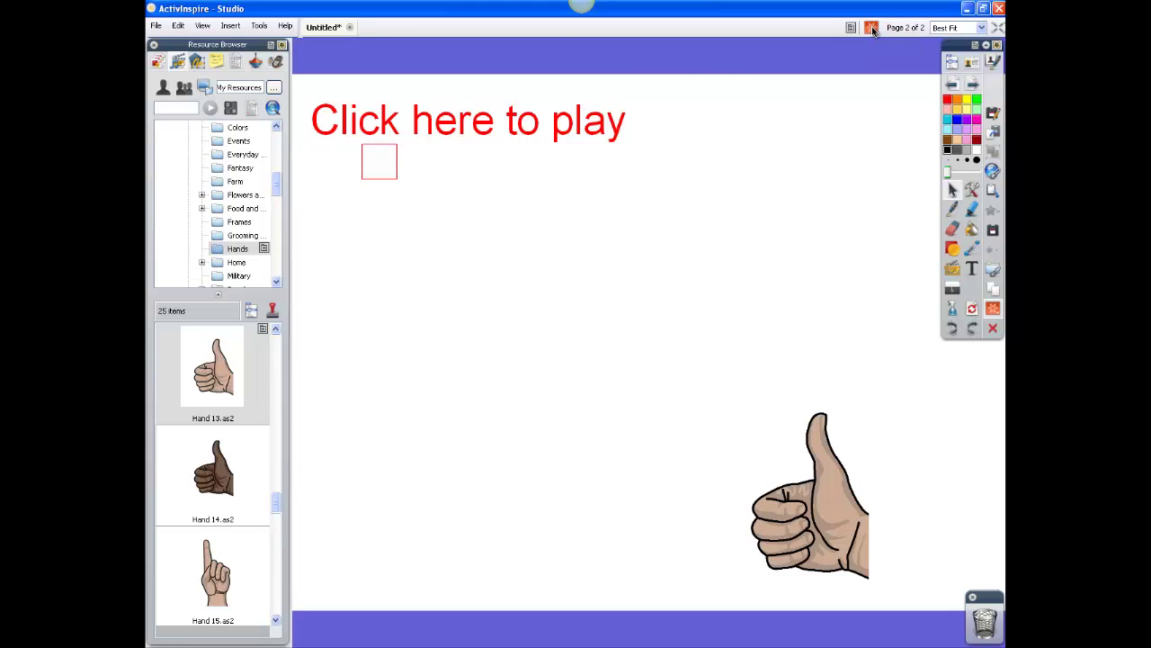
drag(401, 185, 587, 136)
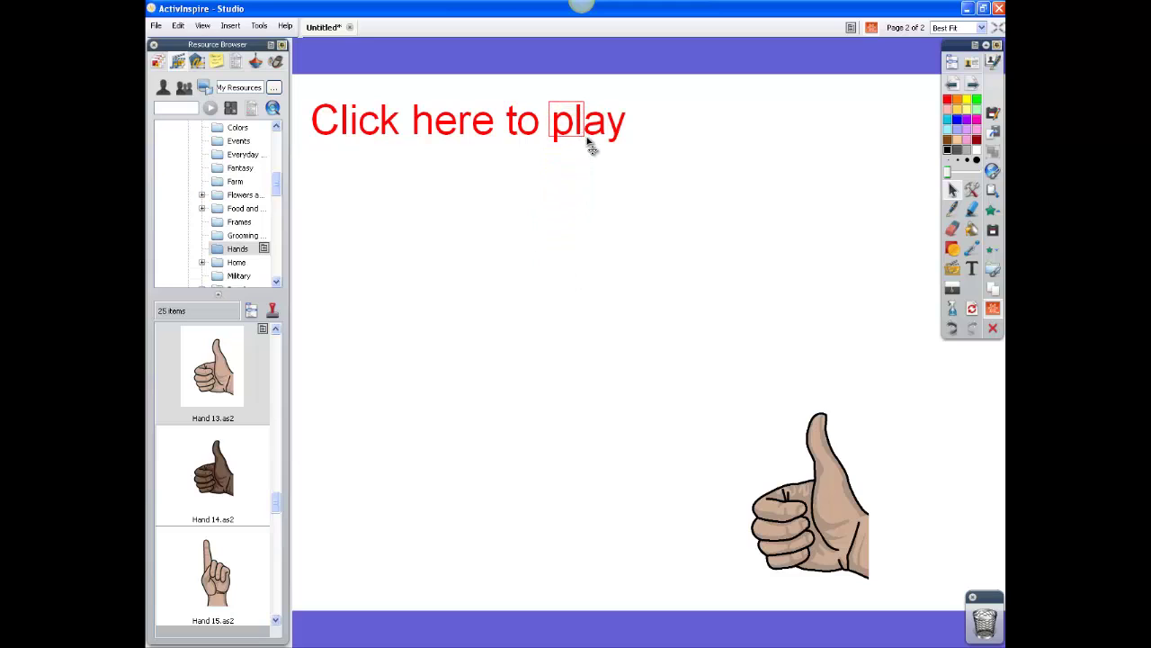
Step: Move the "Click here to play" text down below the action rectangle and select the rectangle
click(570, 118)
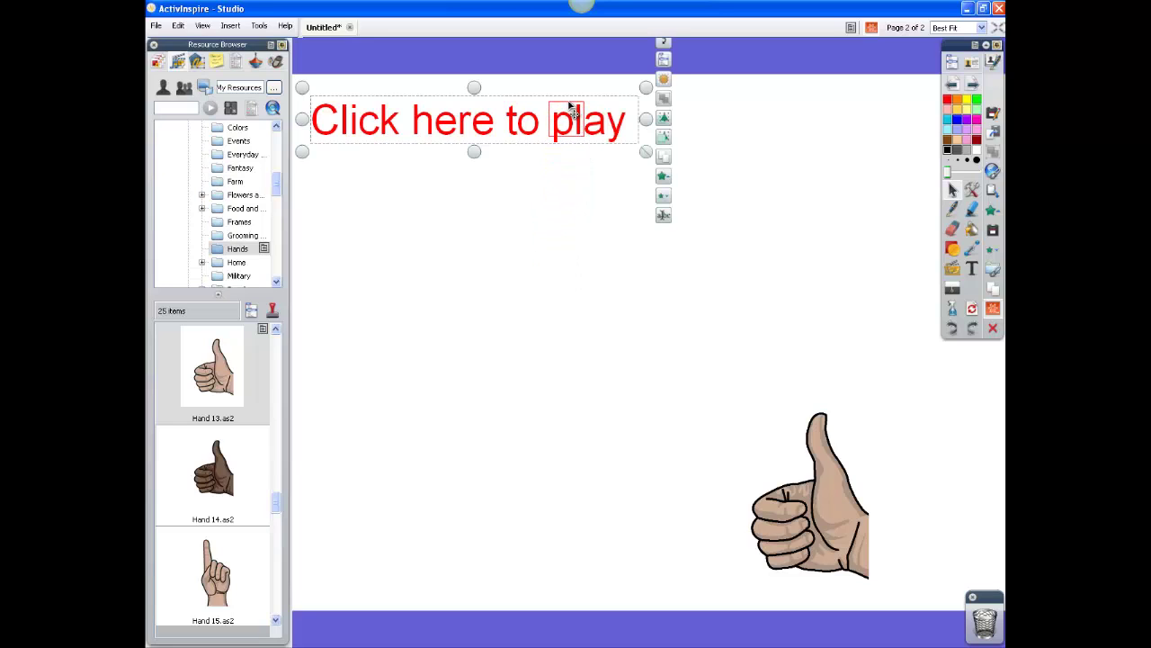
click(568, 149)
drag(571, 147, 570, 141)
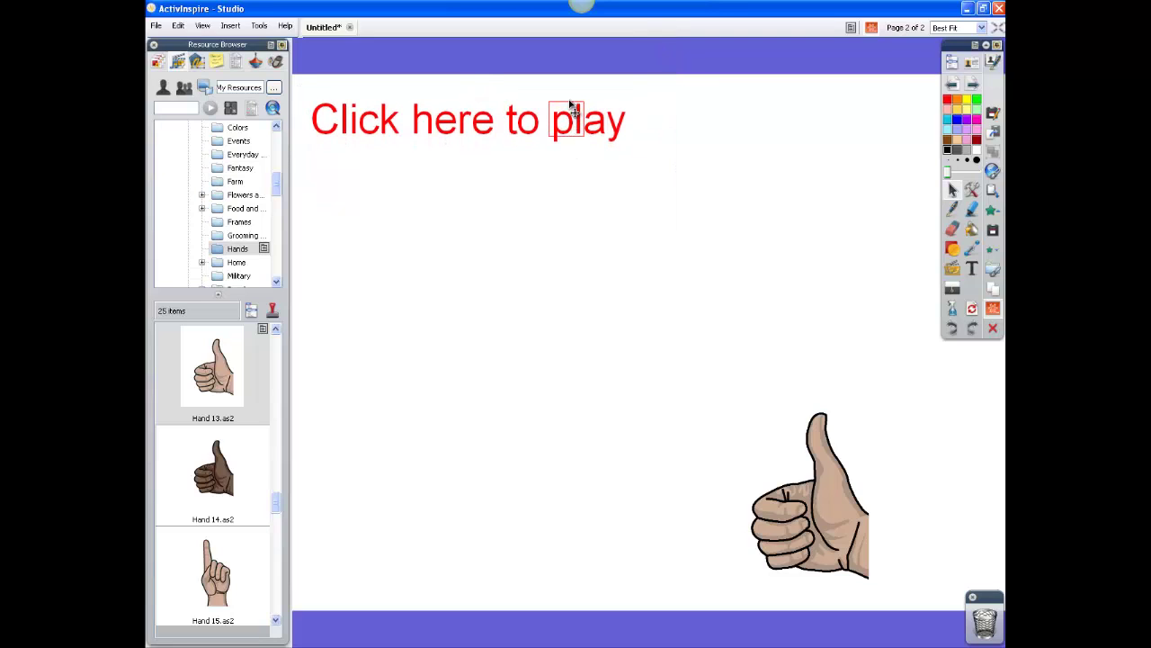
click(570, 106)
drag(567, 108, 570, 161)
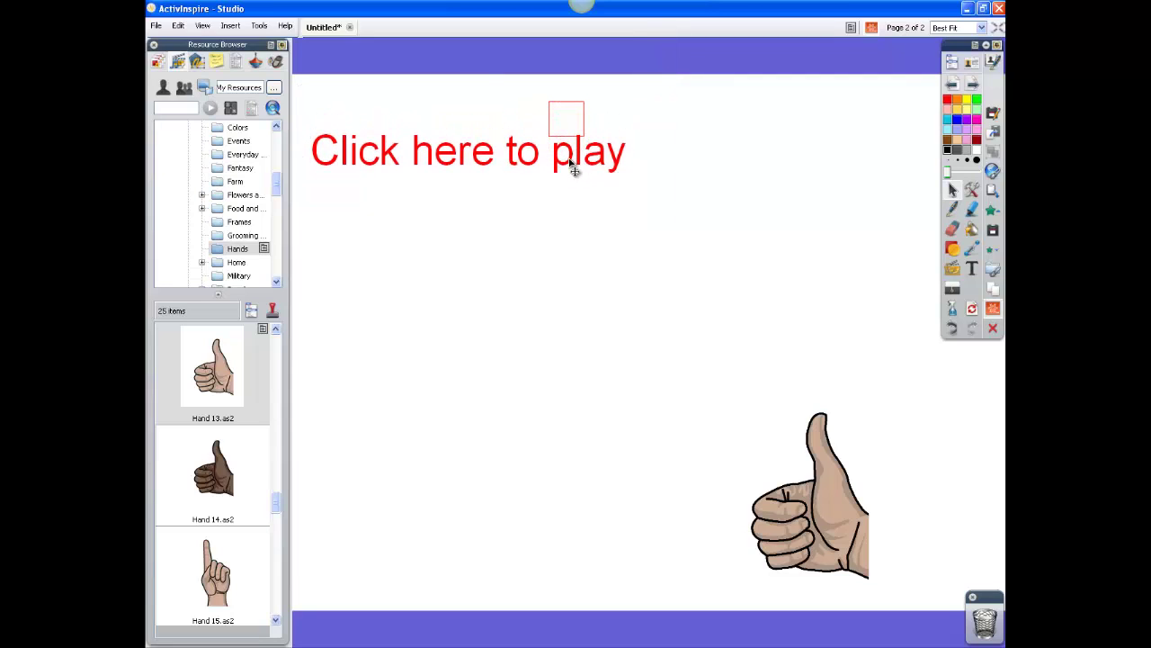
click(571, 114)
click(573, 111)
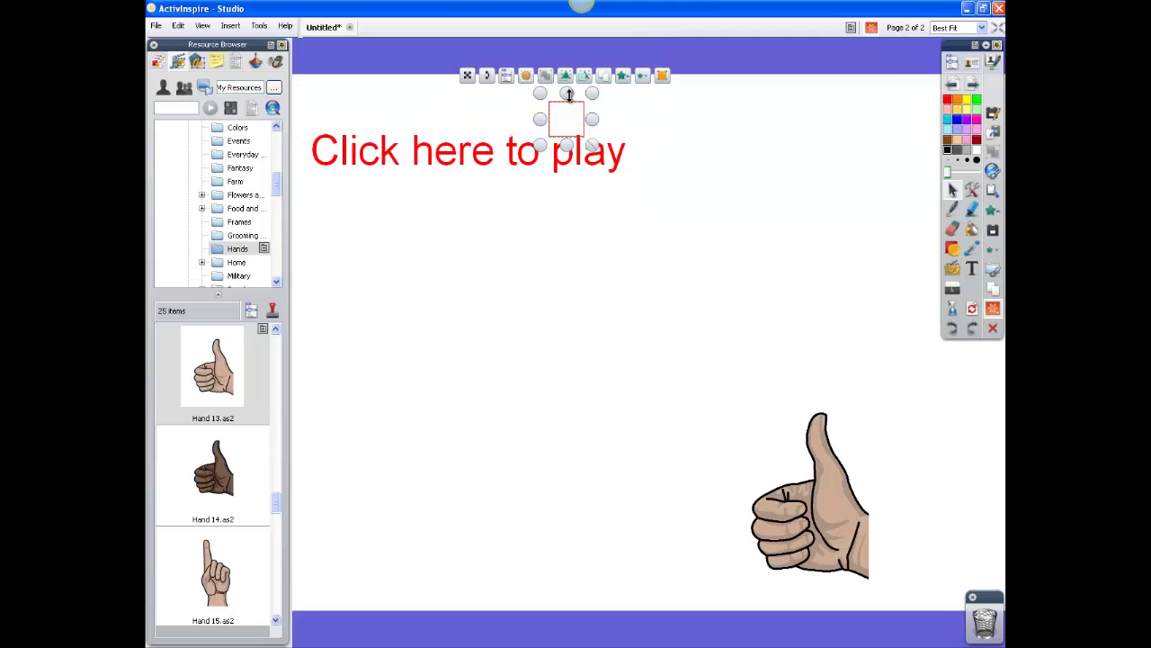
Step: Reorder the Middle Layer objects so that Shape1 sits above Text1
click(197, 61)
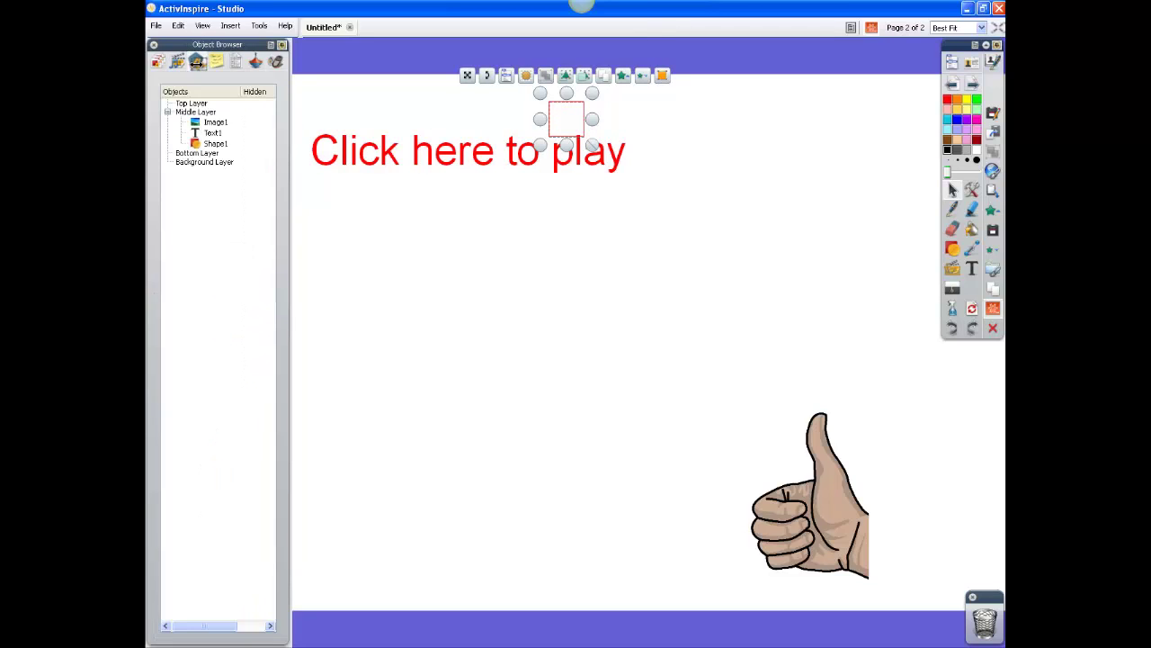
click(199, 143)
drag(197, 141, 199, 133)
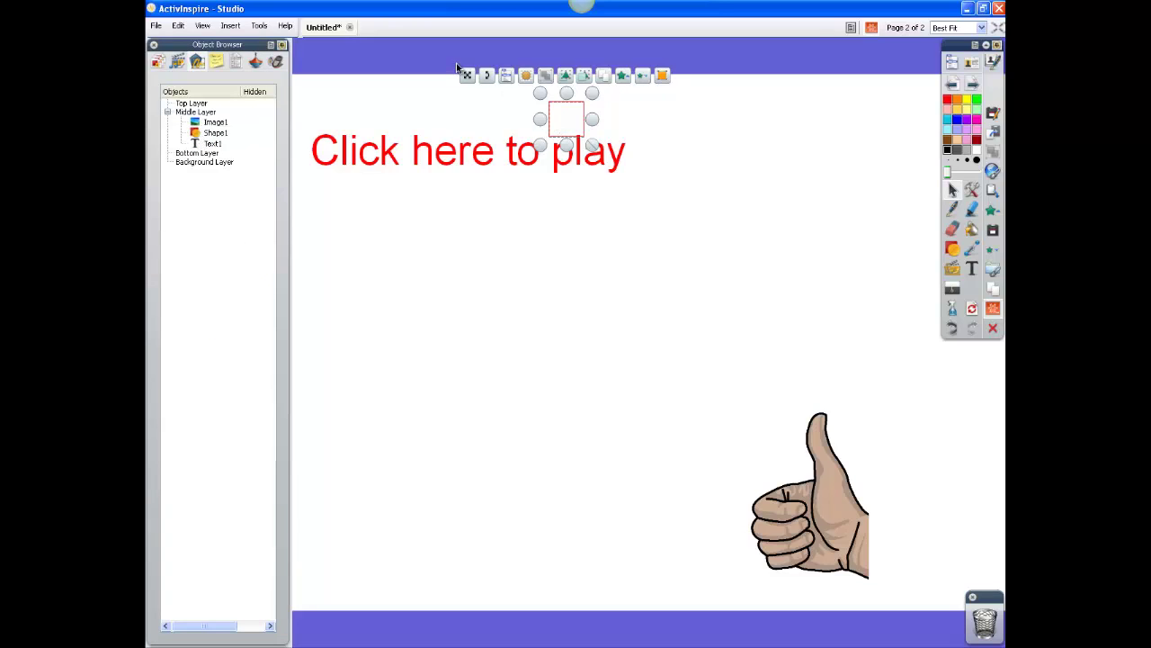
Step: Move the action rectangle down onto the word "play" and resize it to enclose the whole word
drag(468, 75, 468, 102)
drag(592, 147, 617, 147)
click(638, 149)
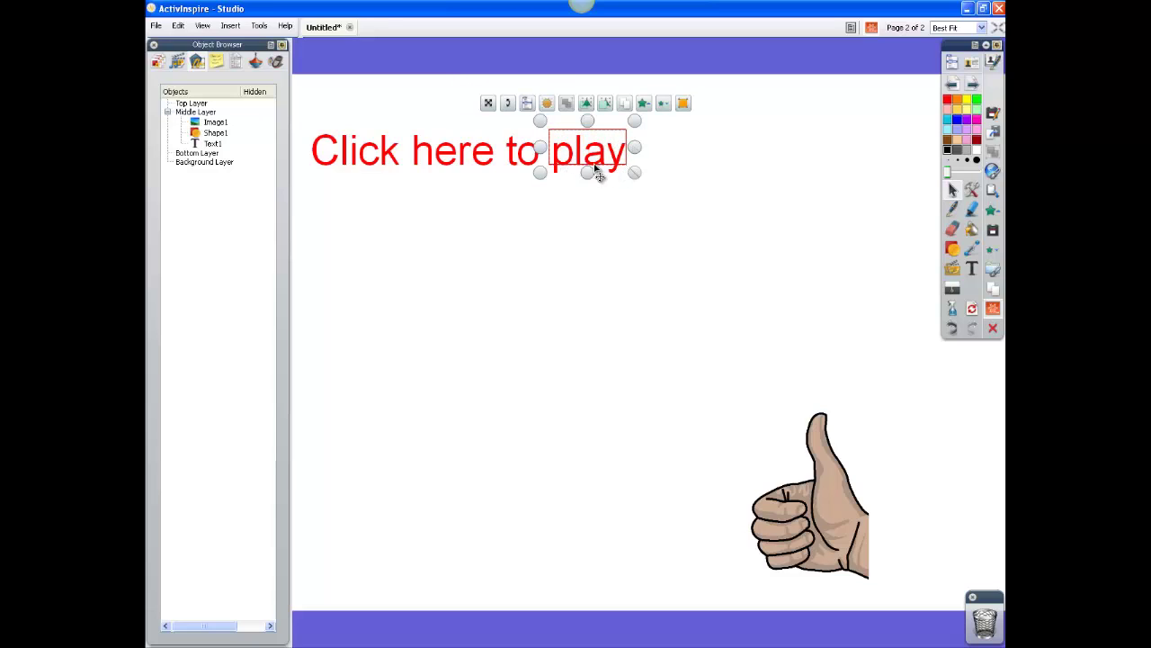
drag(586, 170, 588, 190)
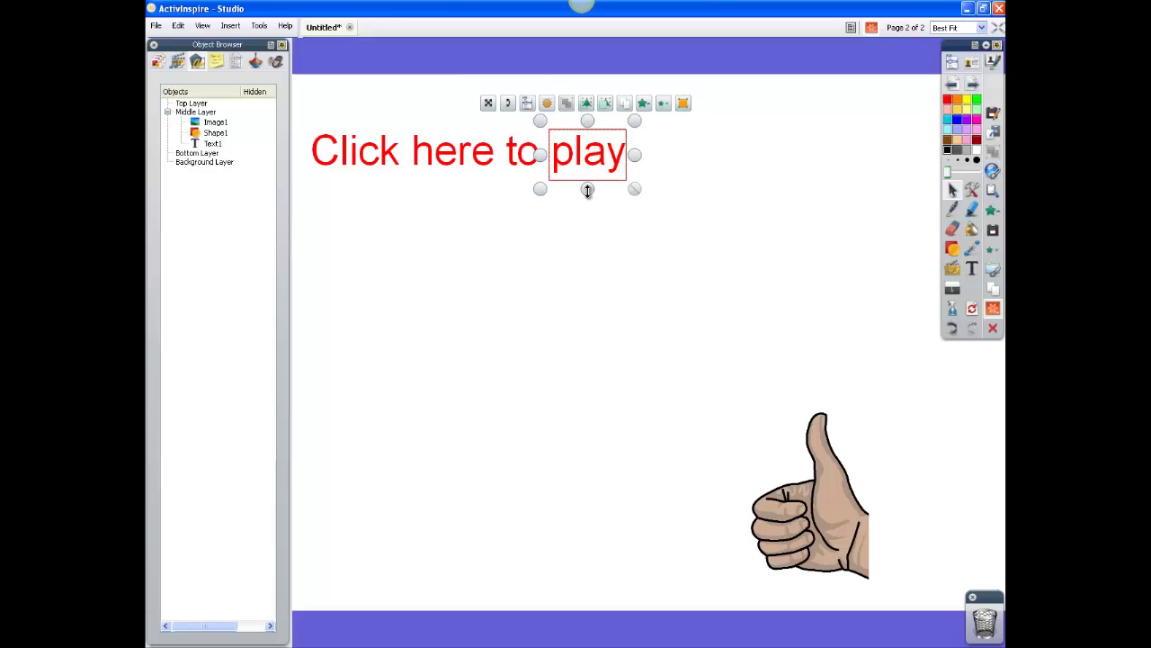
Step: Turn off design mode and play the linked video from the word "play"
click(871, 28)
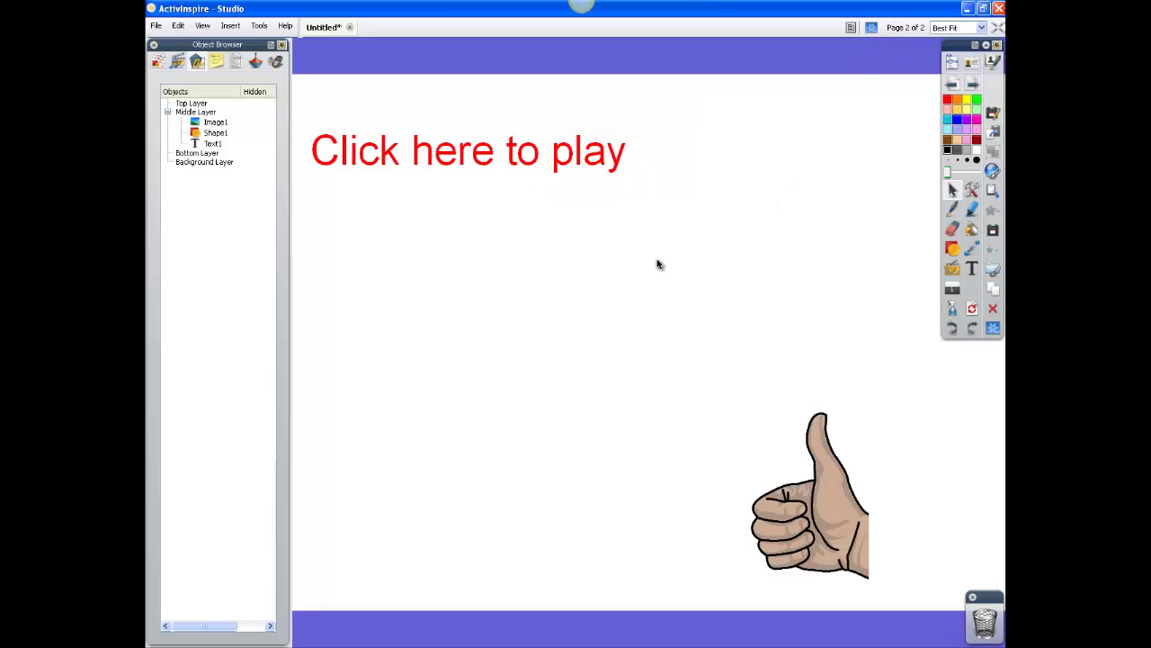
click(604, 158)
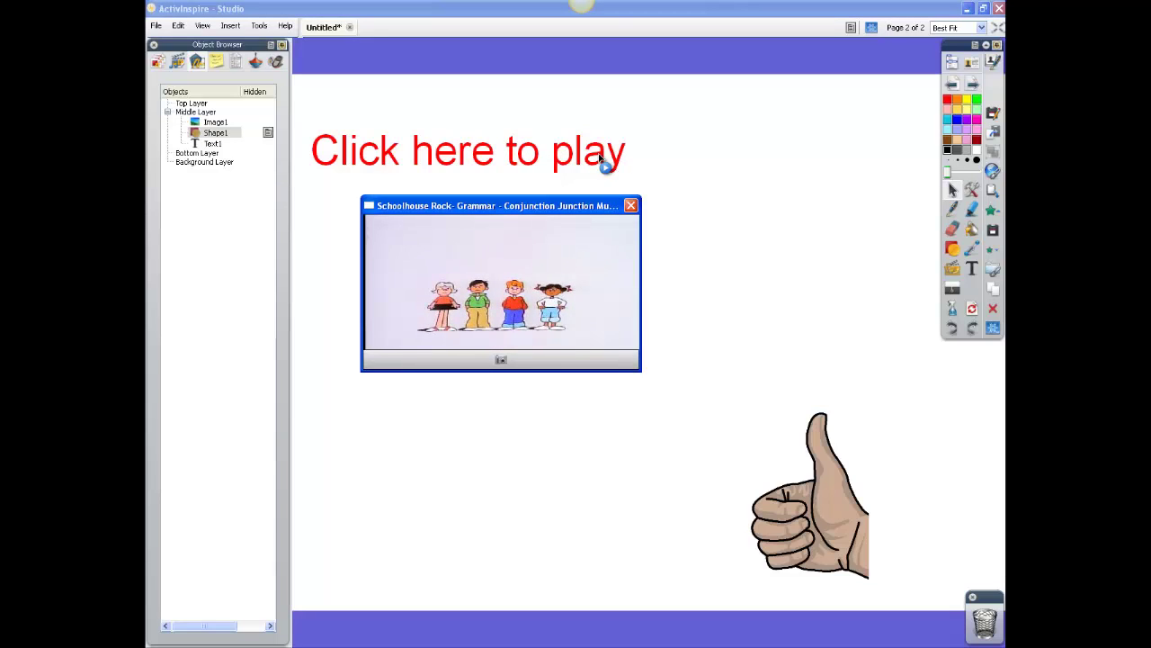
Step: Close the playing video and use design mode to delete the action rectangle around the word "play"
click(632, 206)
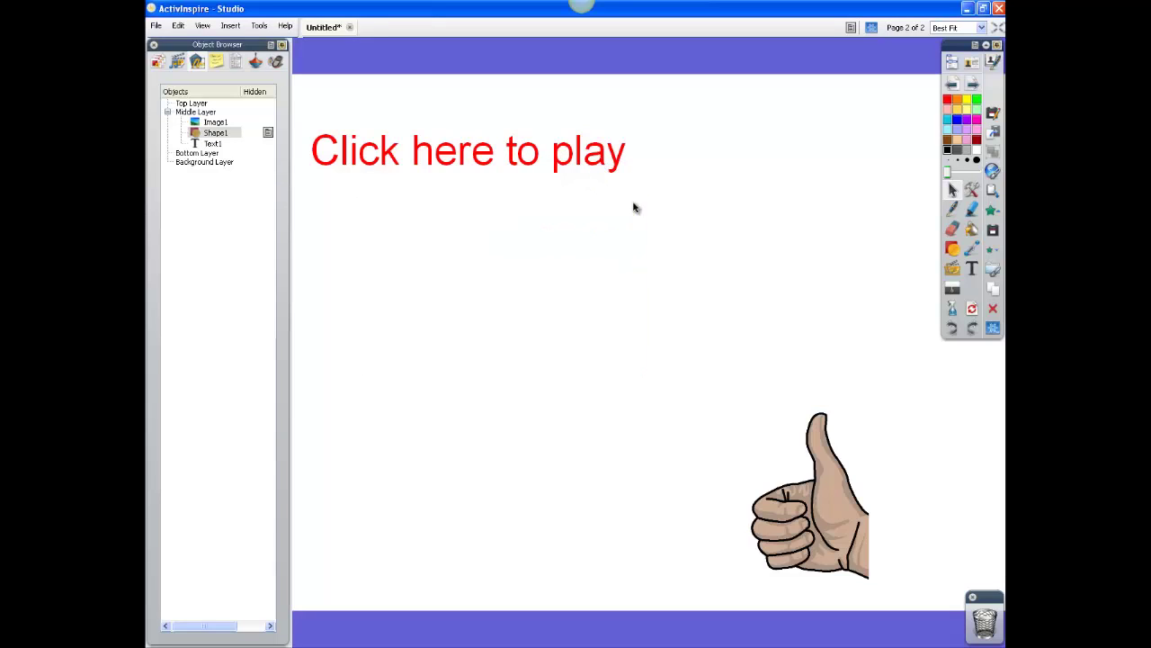
click(873, 29)
click(872, 29)
click(873, 29)
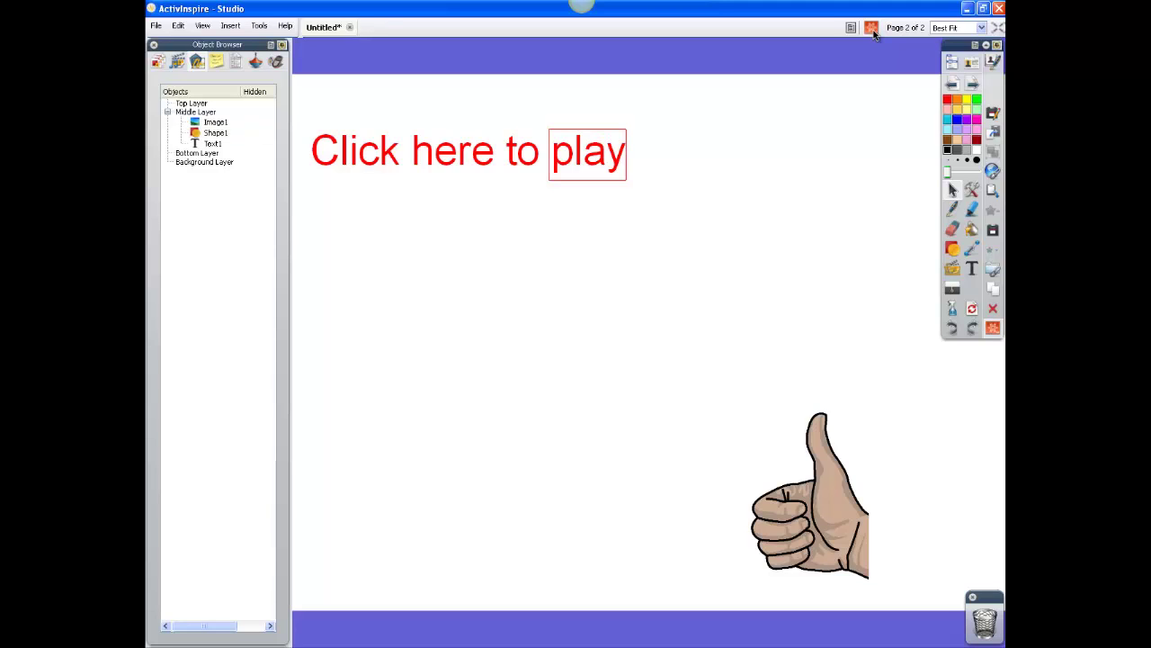
click(591, 137)
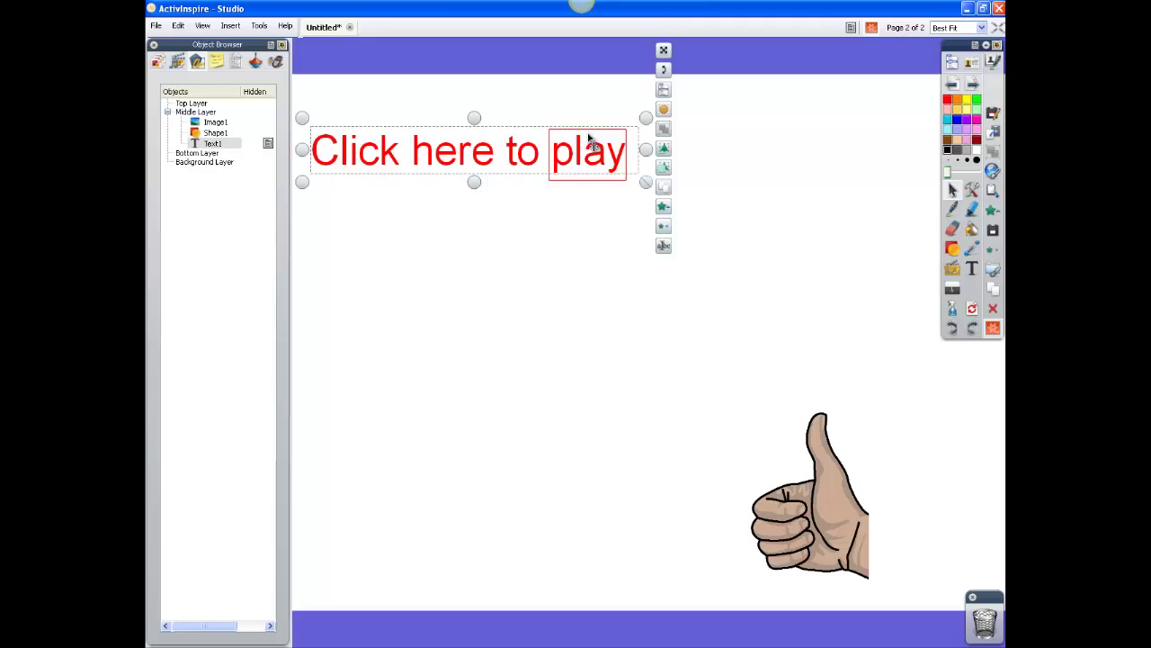
click(586, 184)
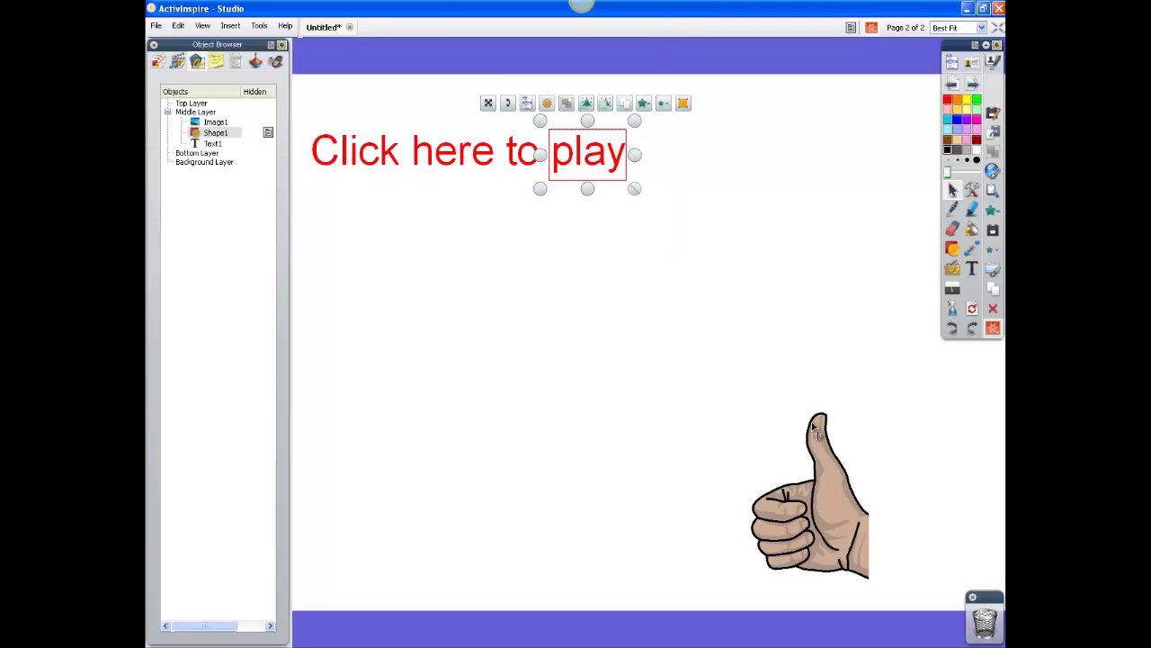
click(980, 623)
click(870, 27)
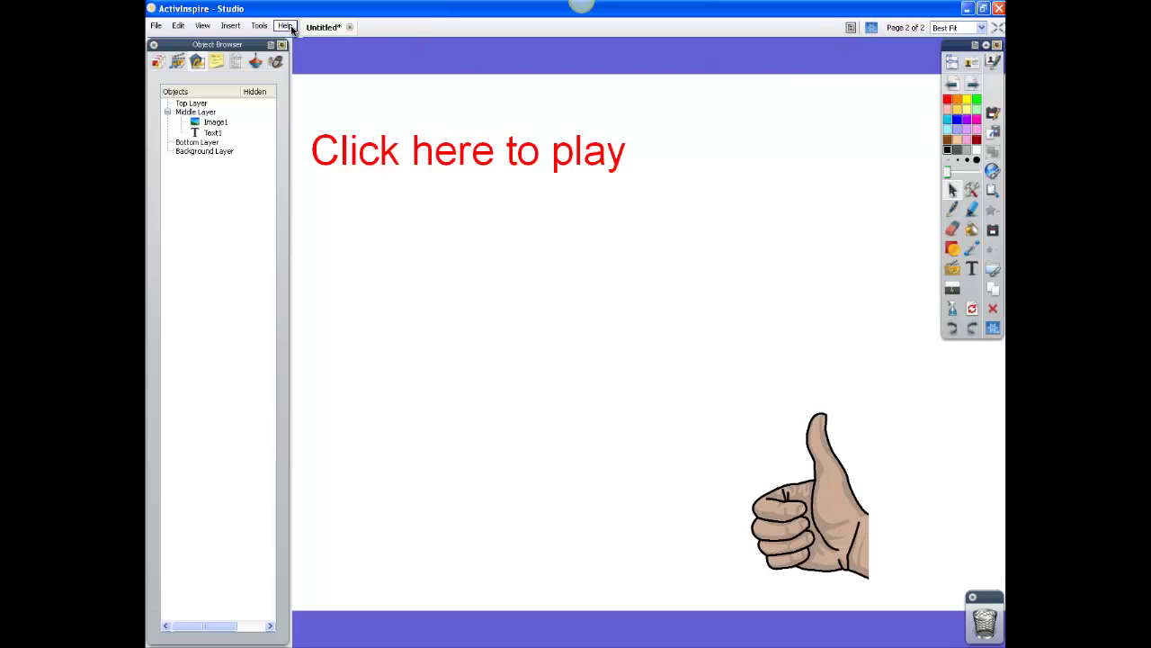
Step: Start a new file link to "Schoolhouse Rock- Grammar - Conjunction Junction Music Video" from the Embedding Media folder
click(231, 25)
mouse_move(304, 106)
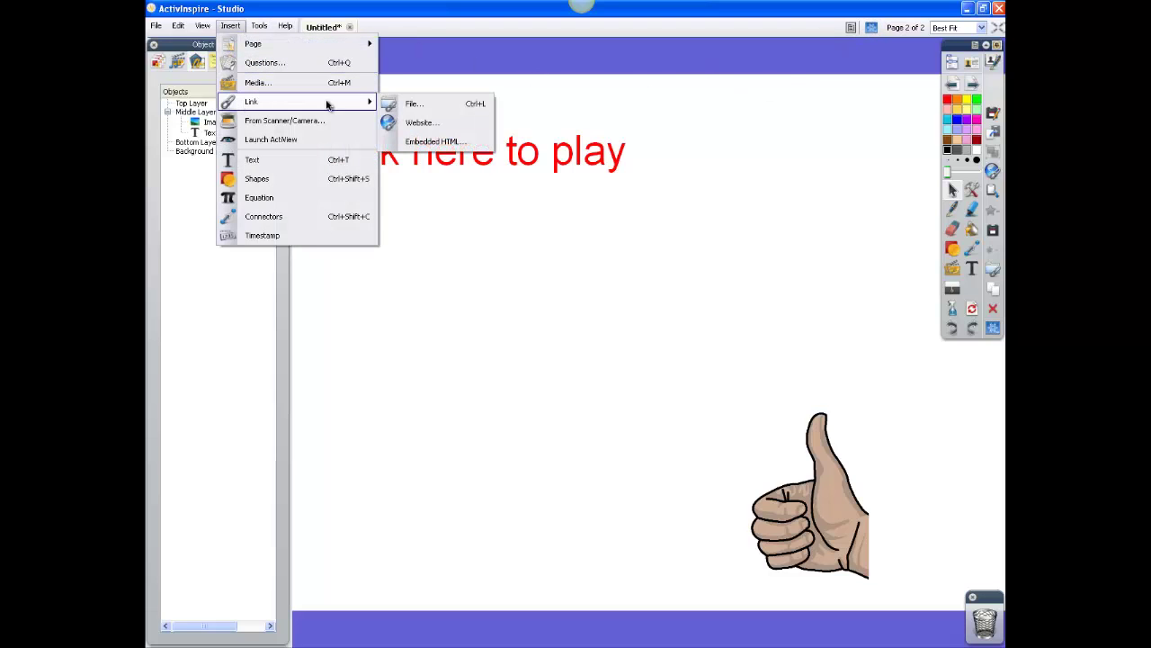
click(412, 105)
click(544, 299)
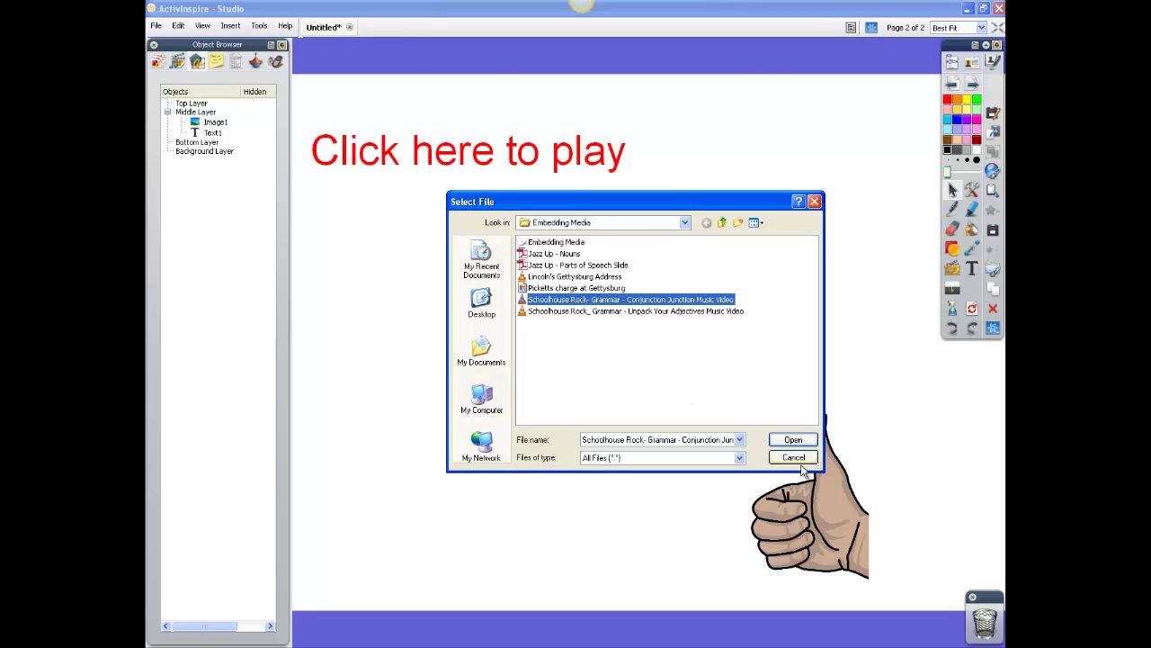
click(793, 440)
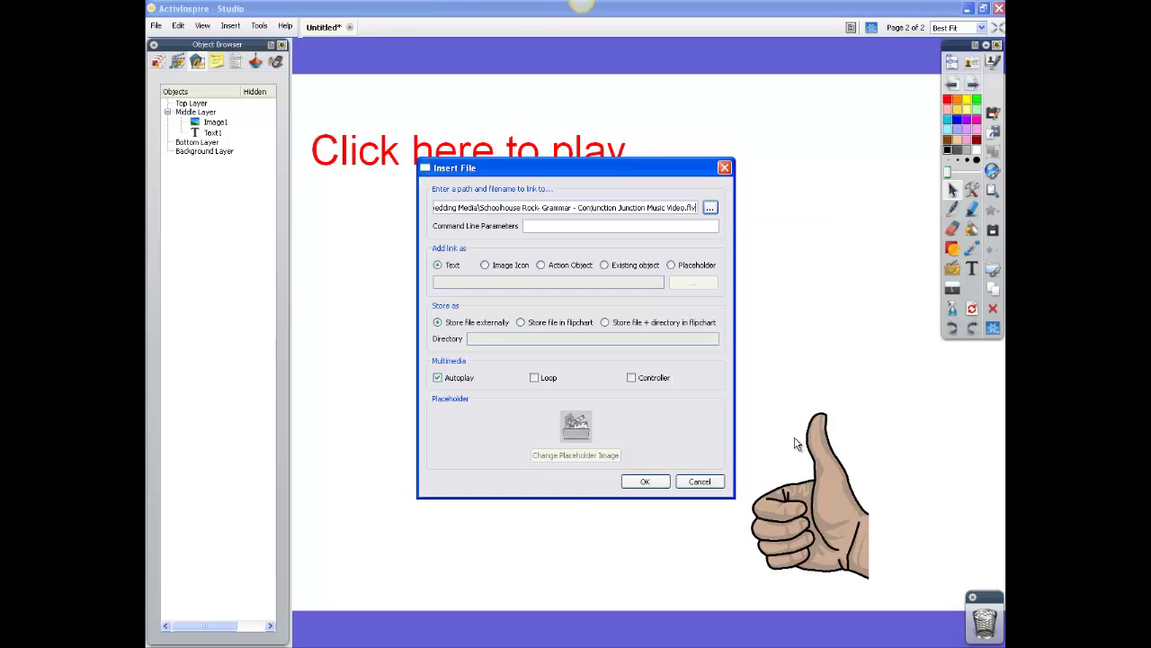
Step: Set the link to be added to an existing object and choose the thumbs-up picture, Image1, as that object
click(604, 265)
drag(624, 175, 558, 209)
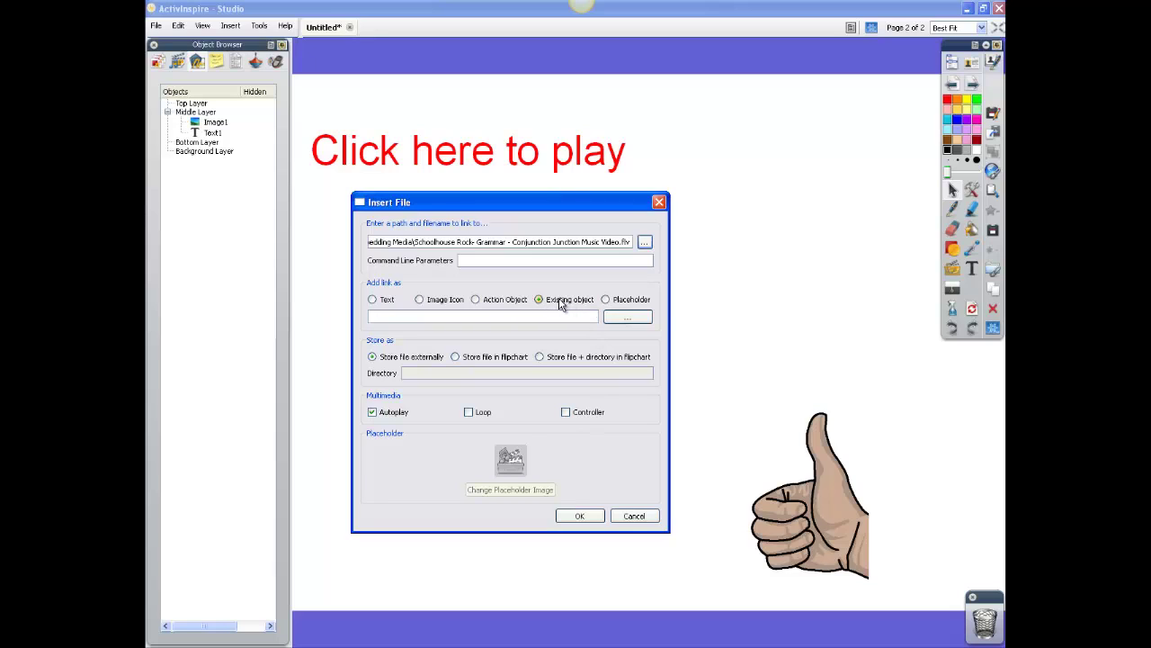
click(628, 319)
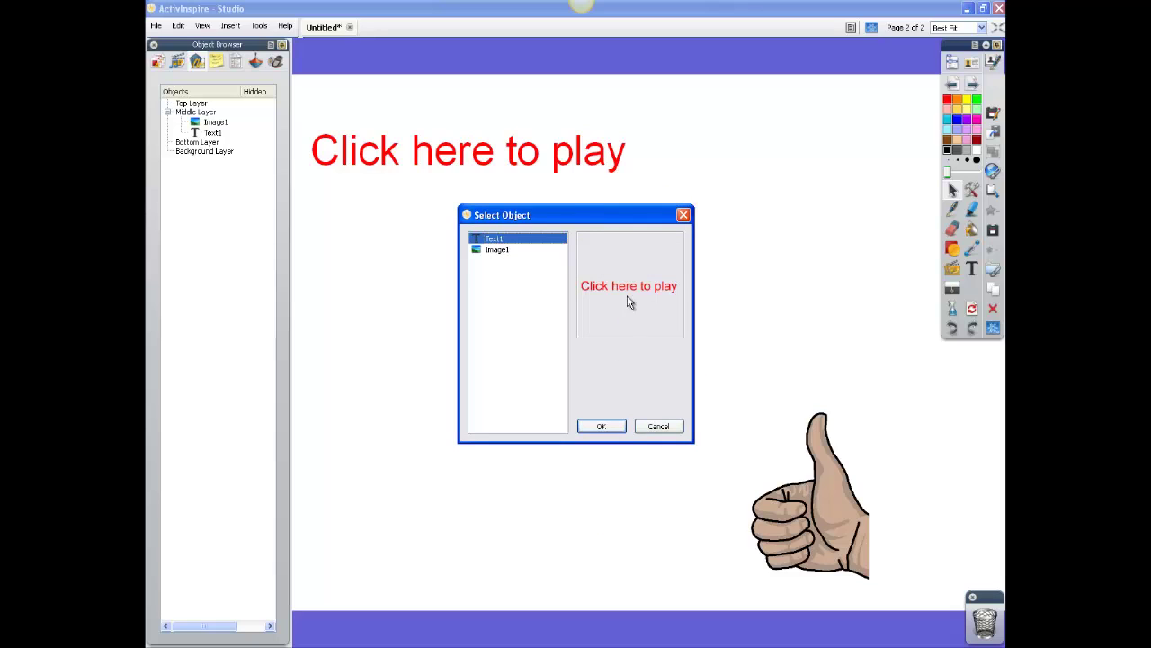
drag(557, 214, 440, 232)
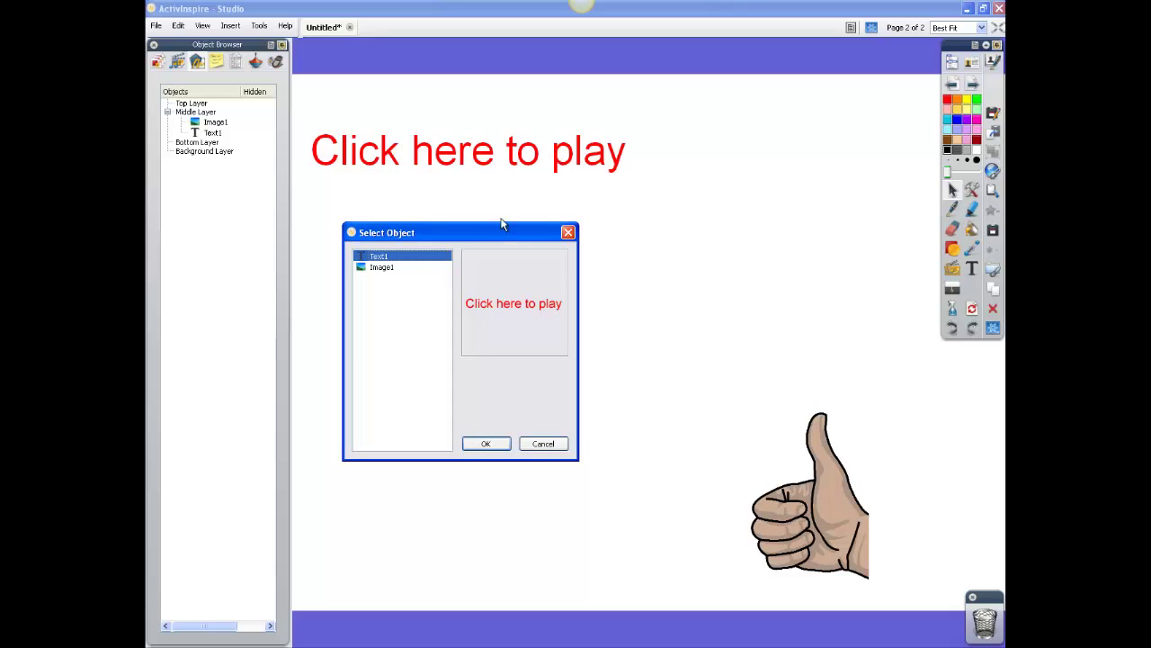
click(392, 268)
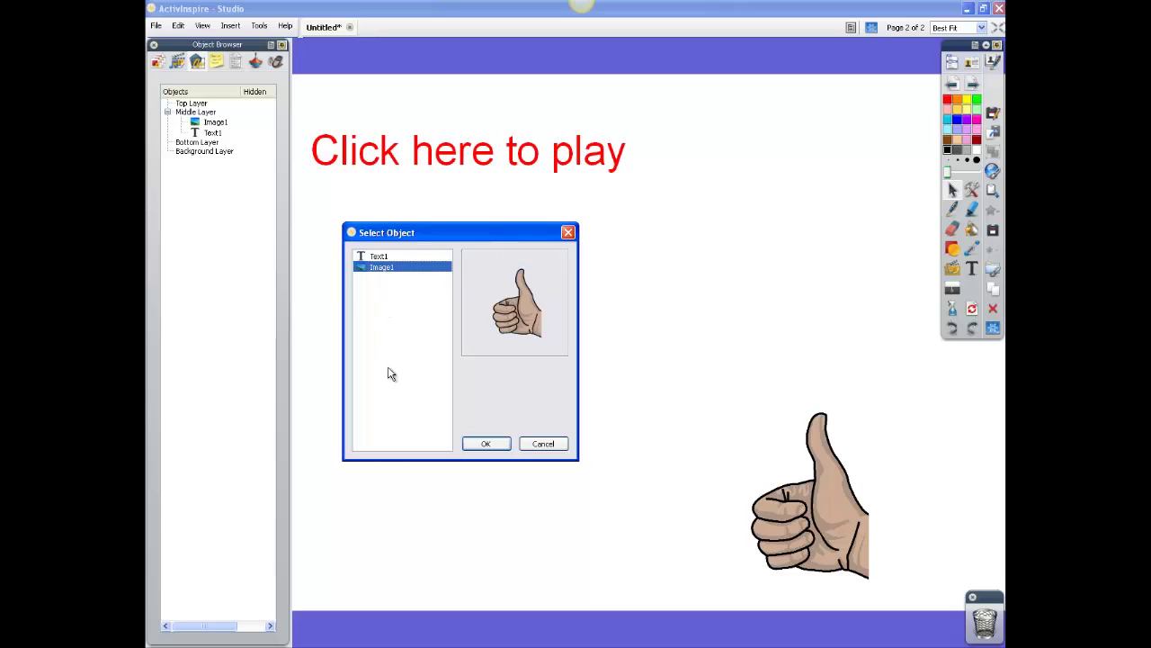